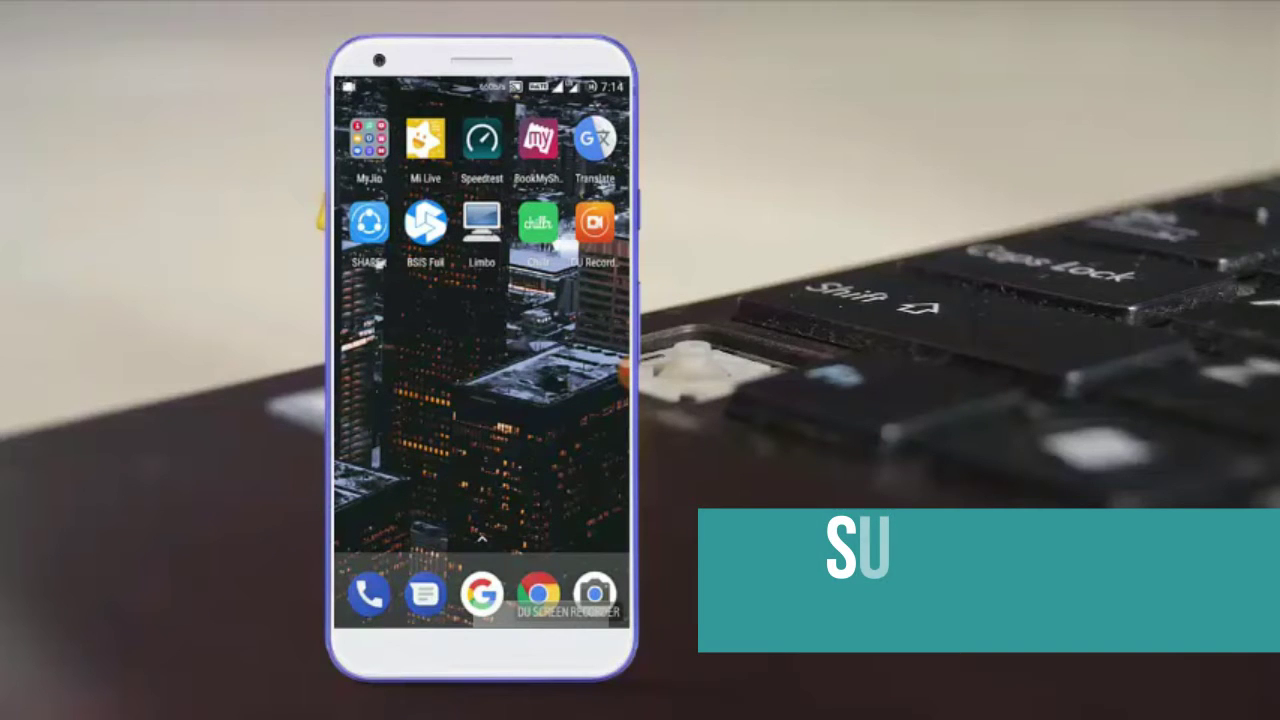
# - Launch Limbo and create a new virtual machine named ANW from the machine list
pyautogui.click(481, 225)
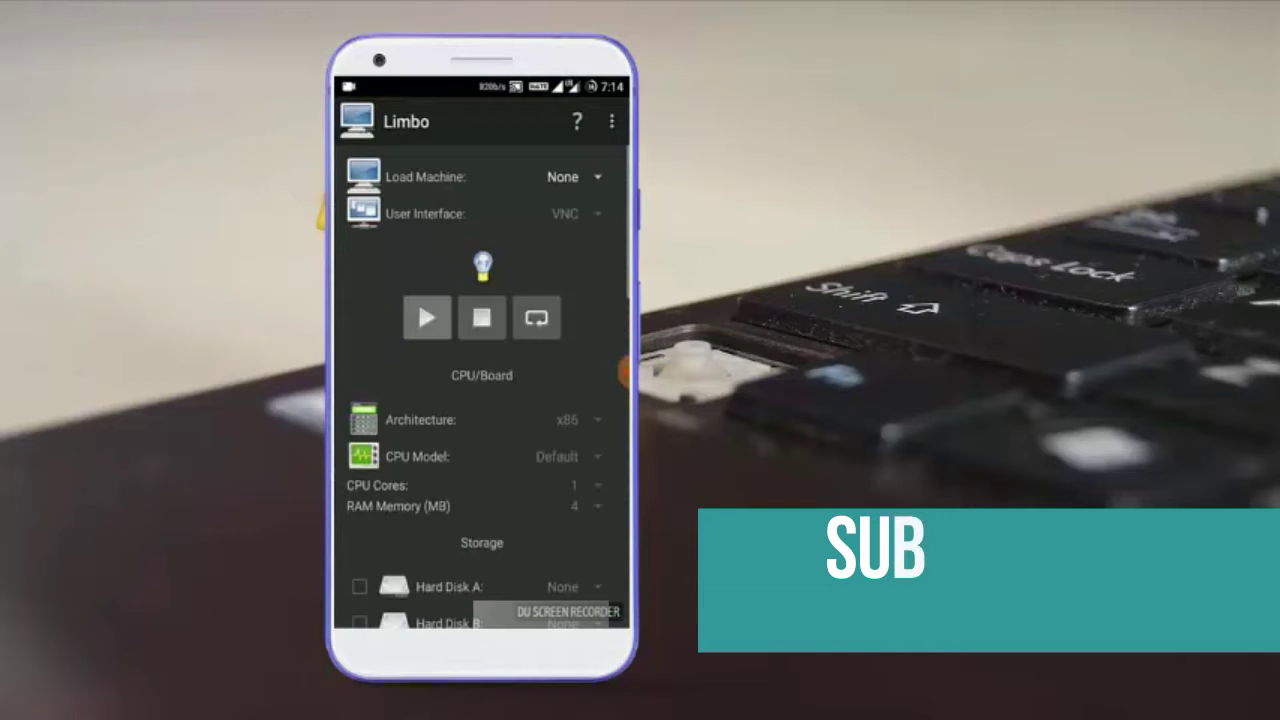
pyautogui.click(565, 176)
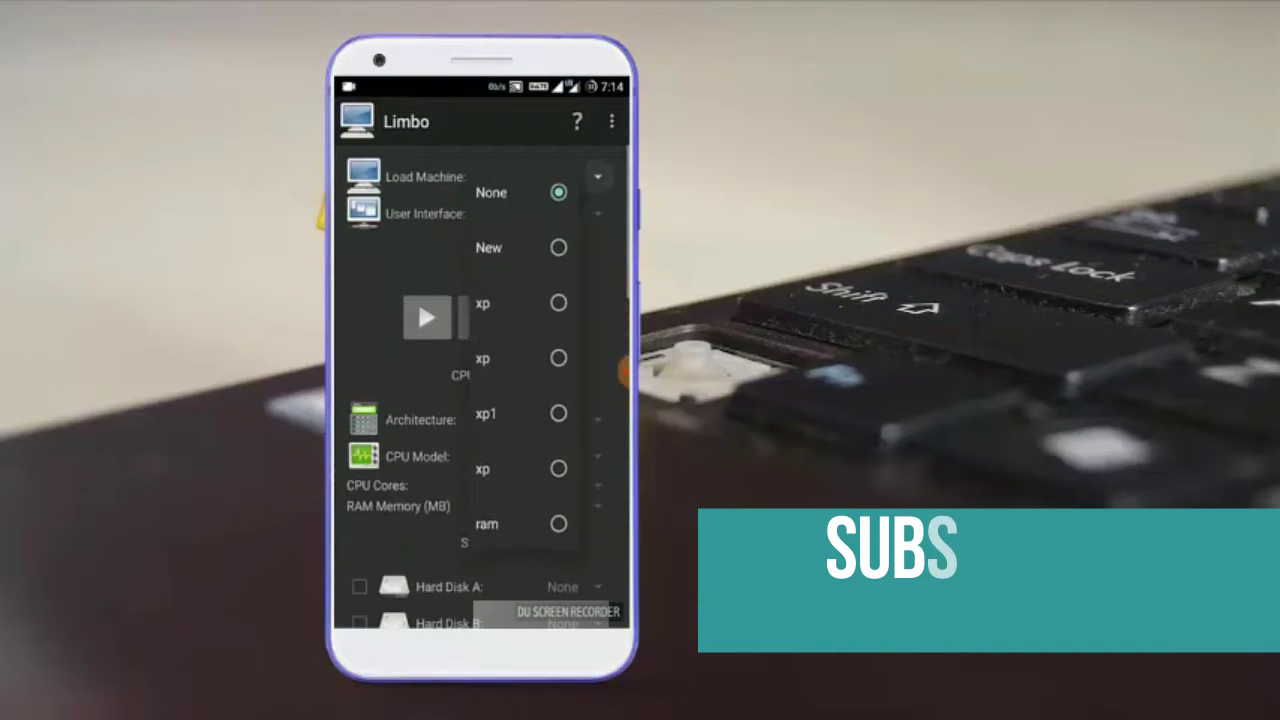
pyautogui.click(557, 249)
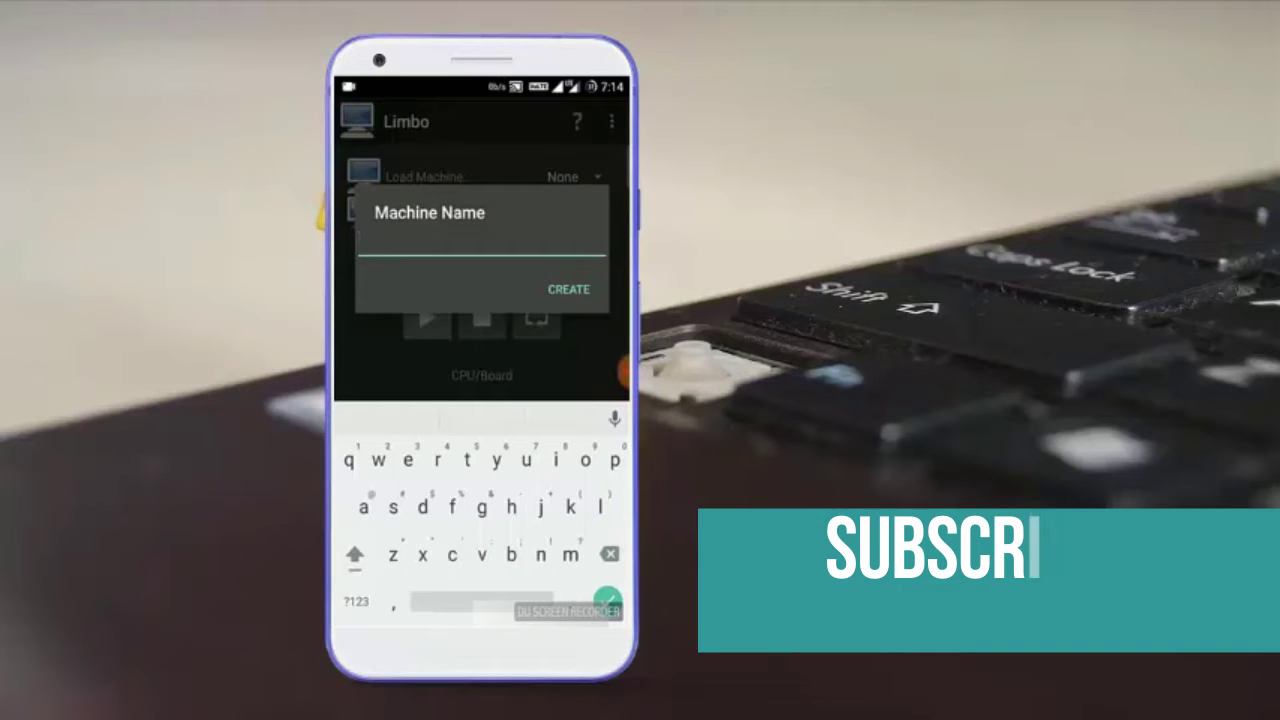
pyautogui.write('AND')
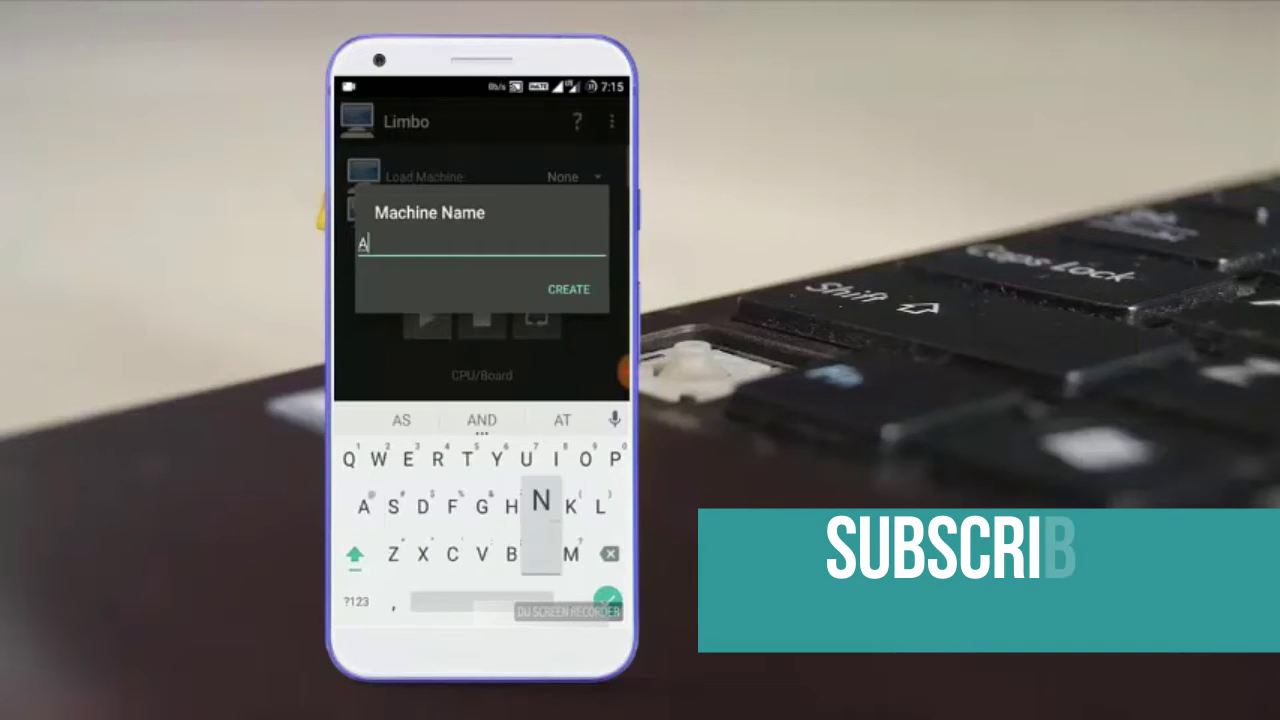
pyautogui.press('BackSpace')
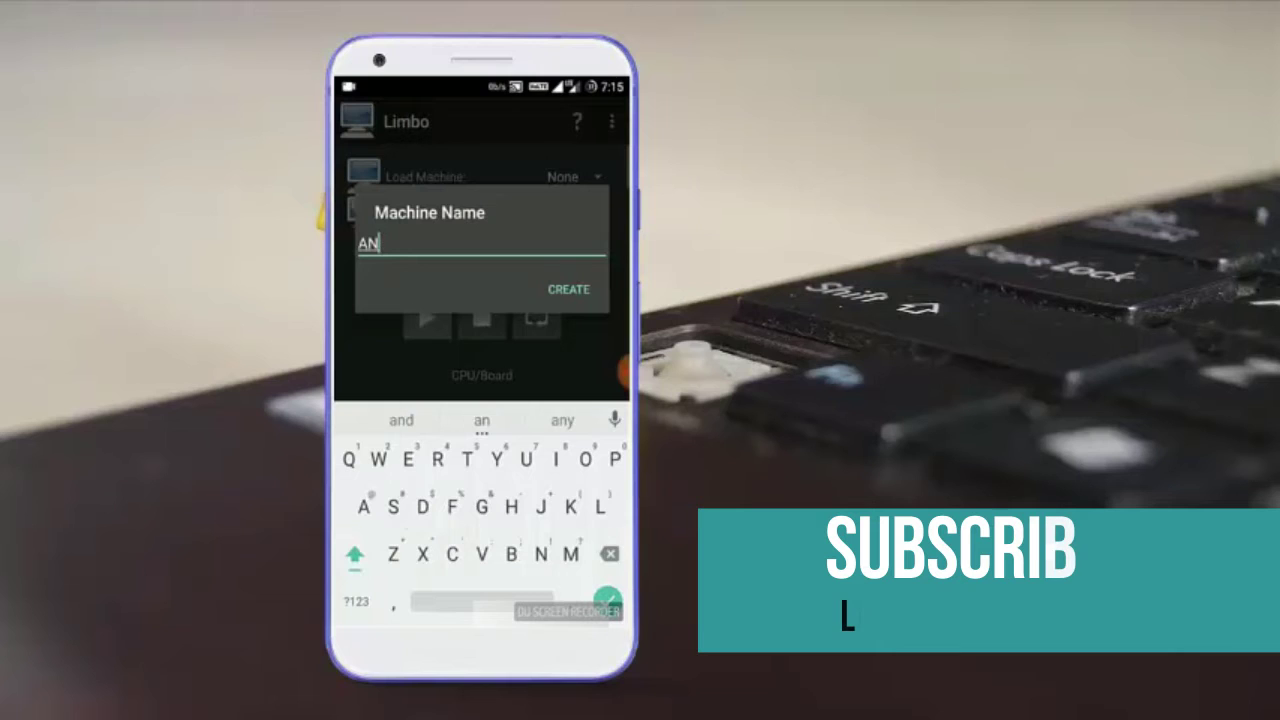
pyautogui.write('W')
pyautogui.click(568, 289)
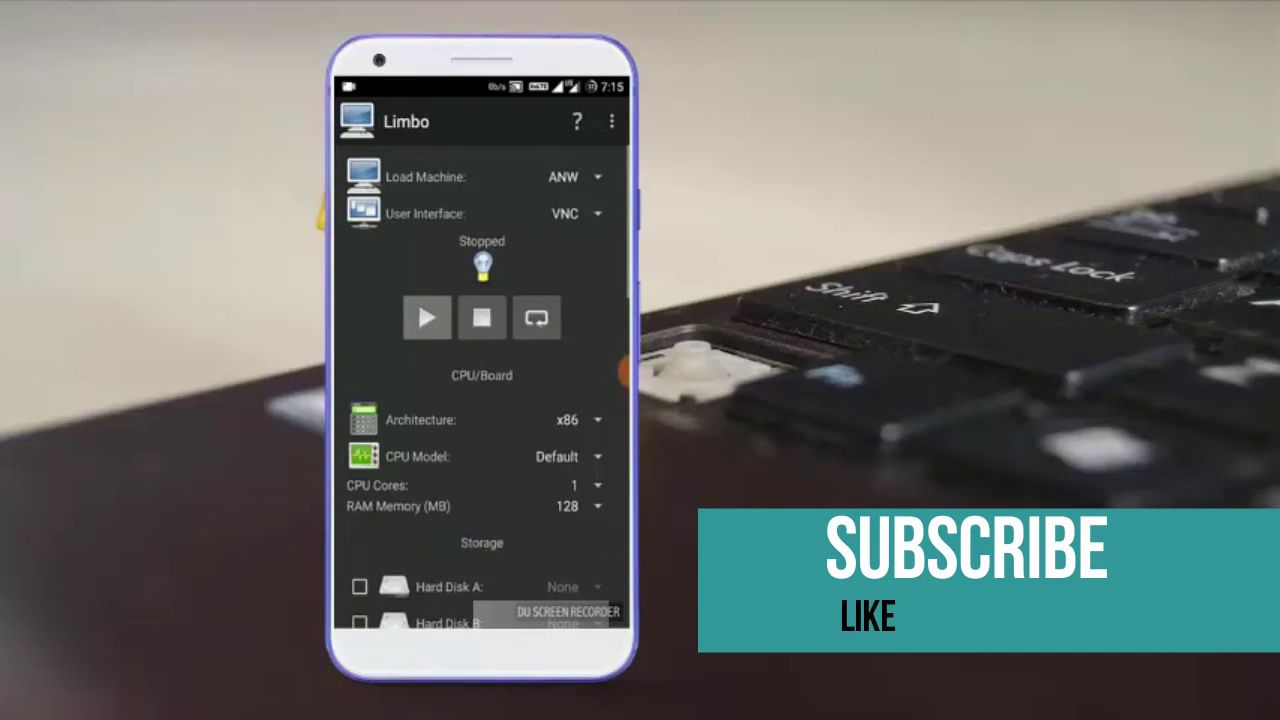
# - Set the ANW machine's display interface to SDL and its RAM to 152 MB
pyautogui.click(565, 213)
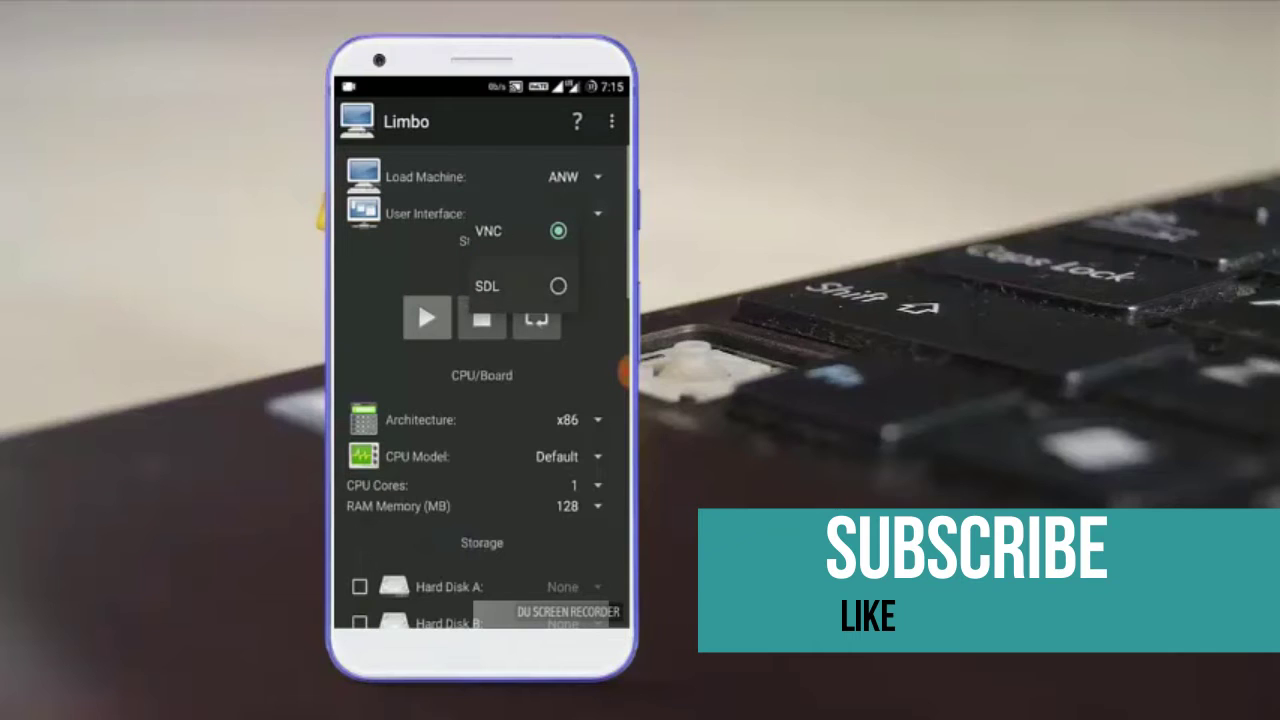
pyautogui.click(520, 286)
pyautogui.click(567, 506)
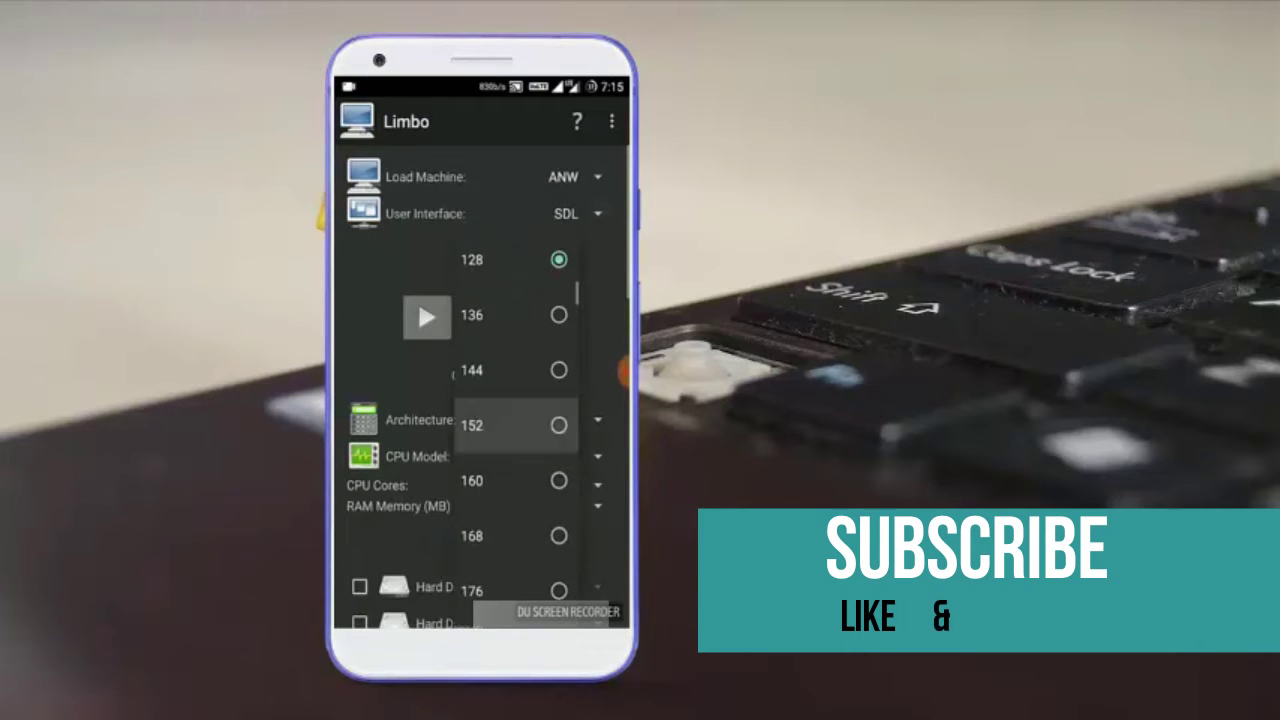
pyautogui.click(480, 423)
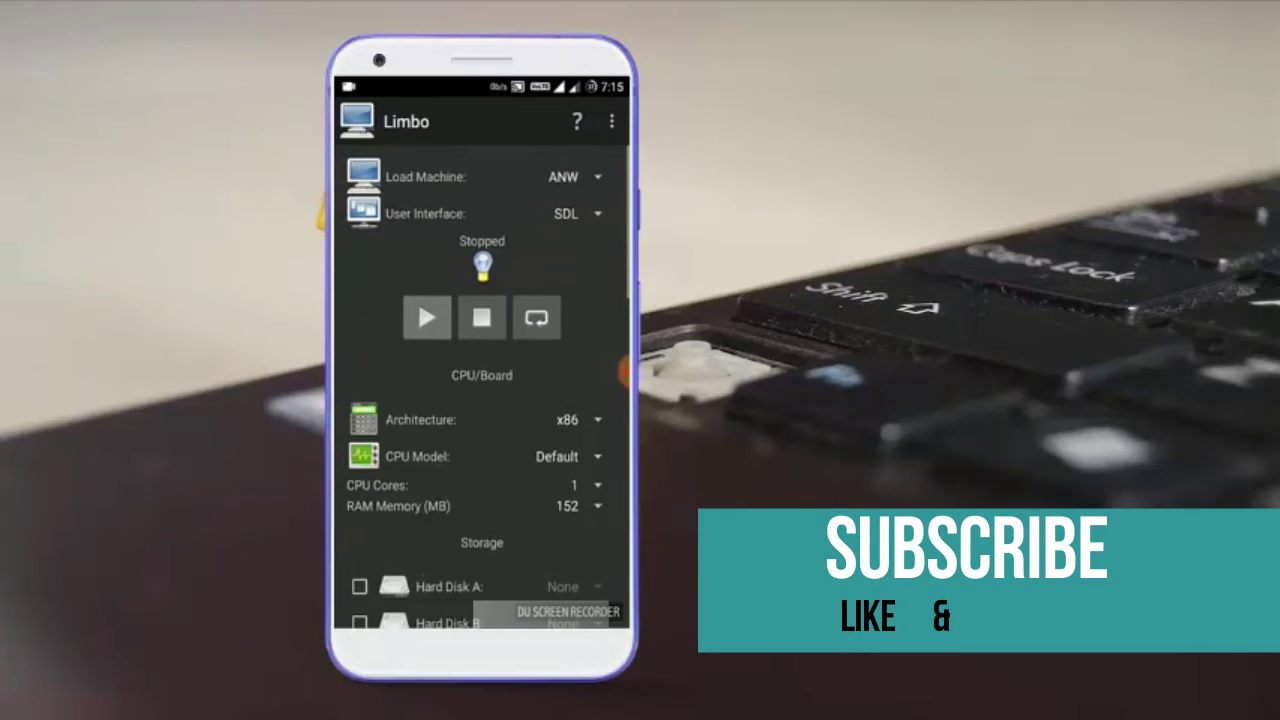
# - Keep the x86 architecture, choose the qemu32 CPU model, and leave CPU cores at 1
pyautogui.scroll(-2, 488, 369)
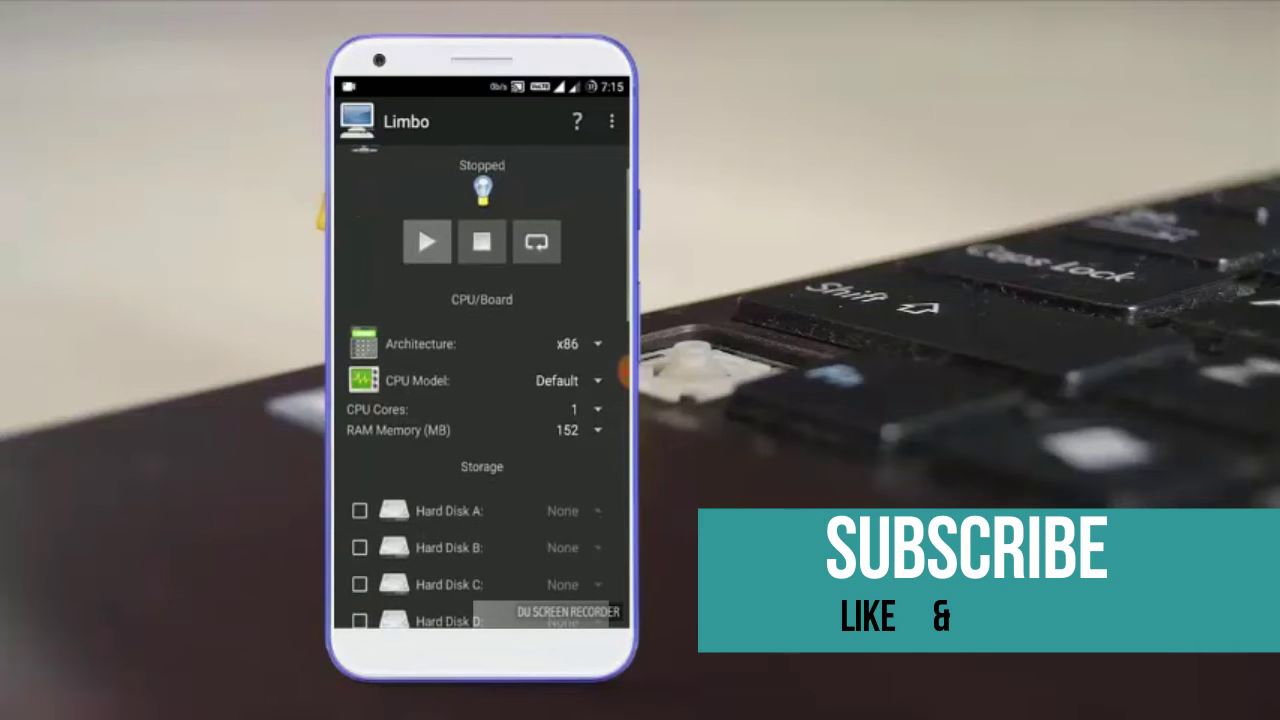
pyautogui.click(567, 343)
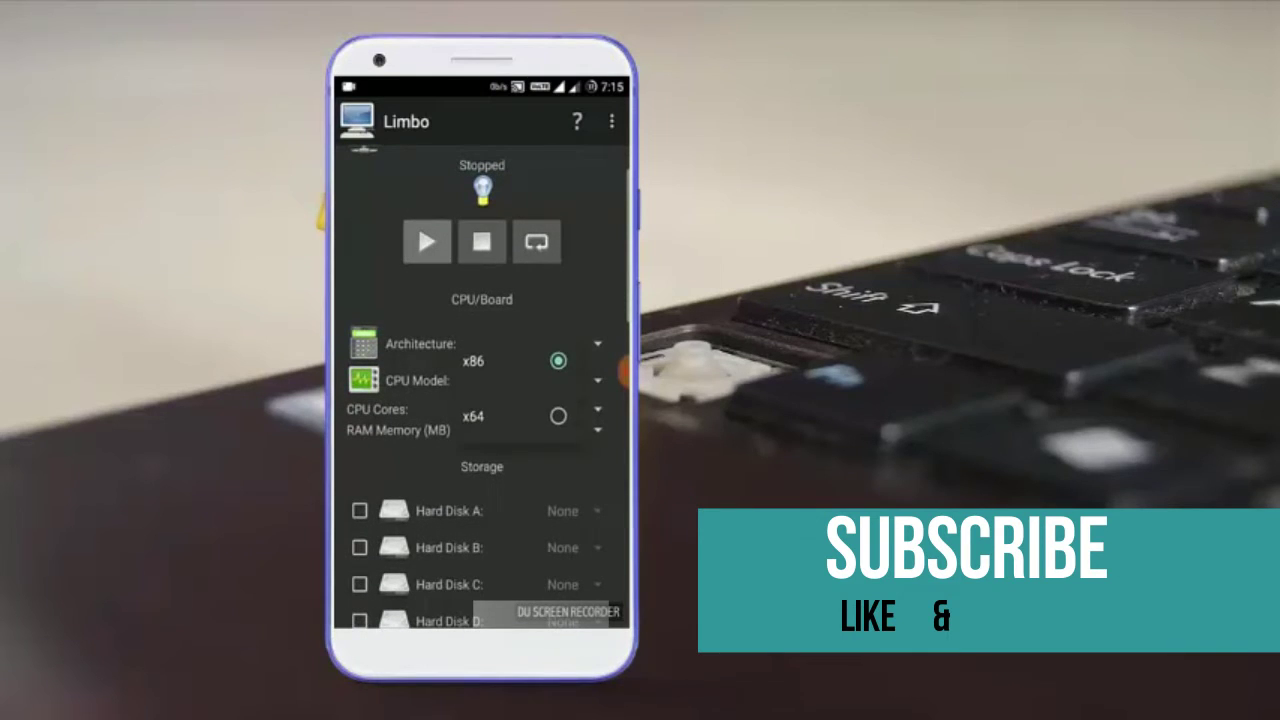
pyautogui.click(473, 361)
pyautogui.scroll(-2, 482, 380)
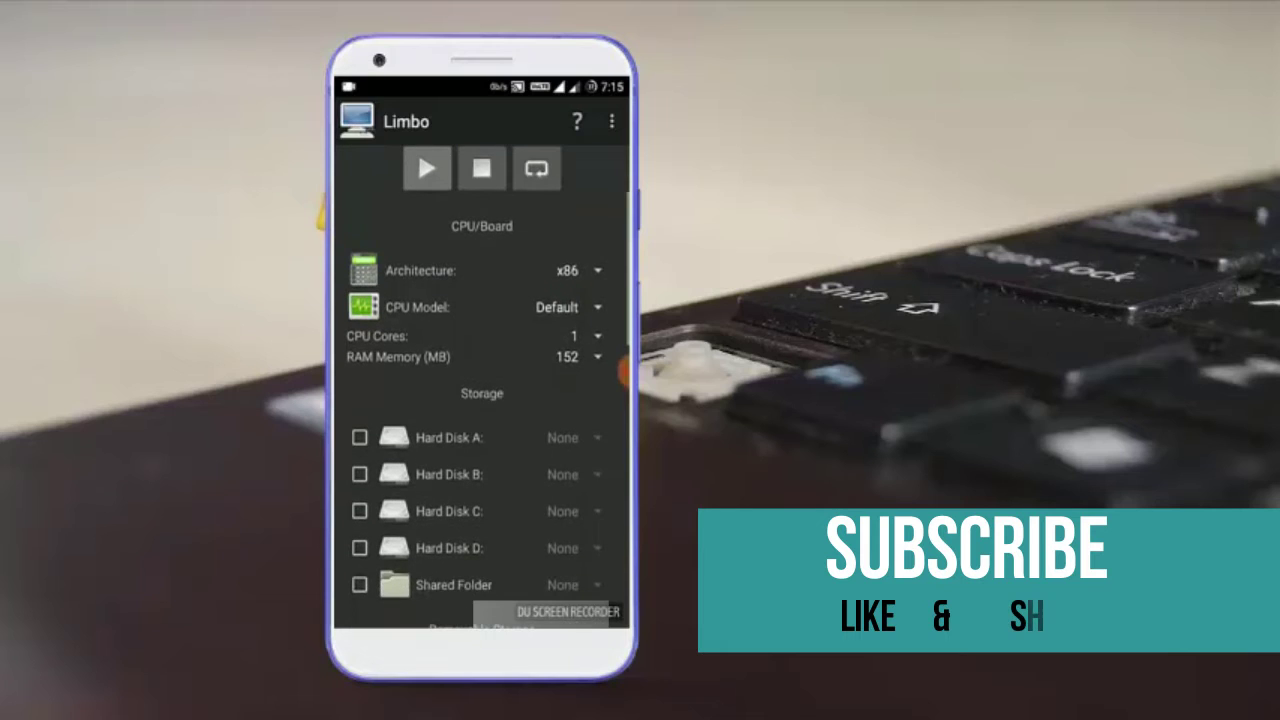
pyautogui.click(566, 307)
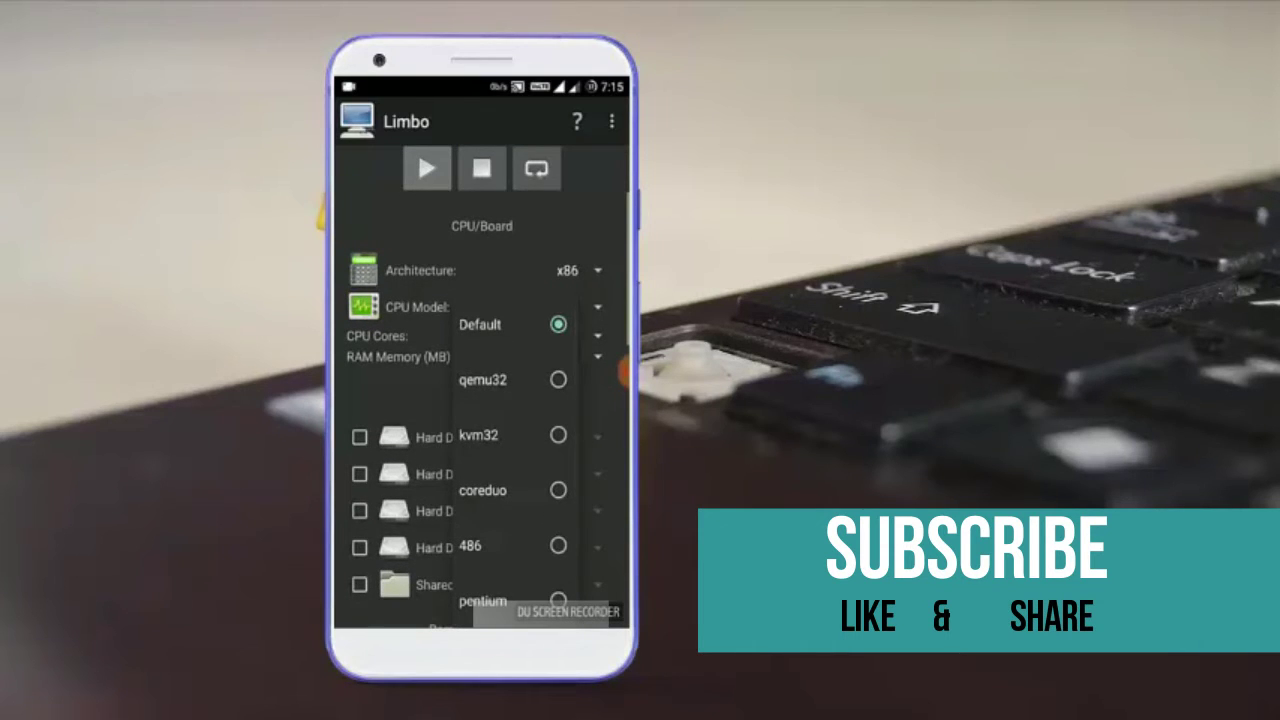
pyautogui.click(483, 380)
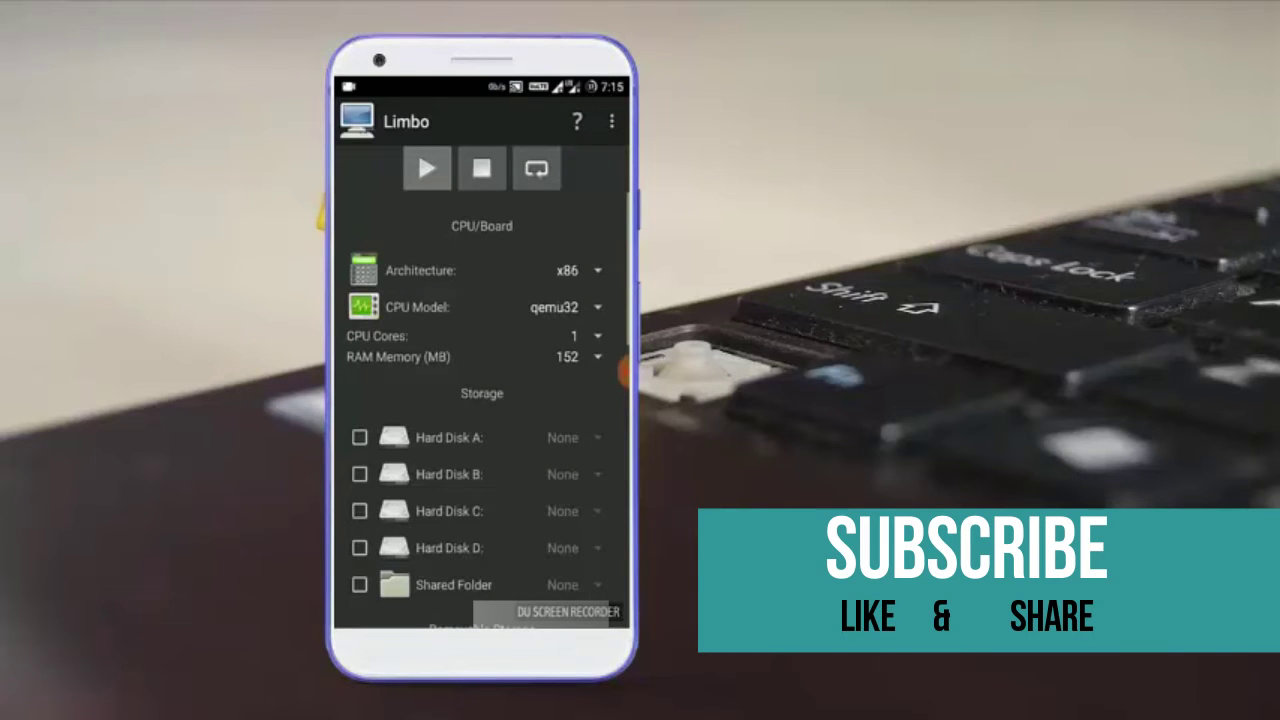
pyautogui.click(575, 336)
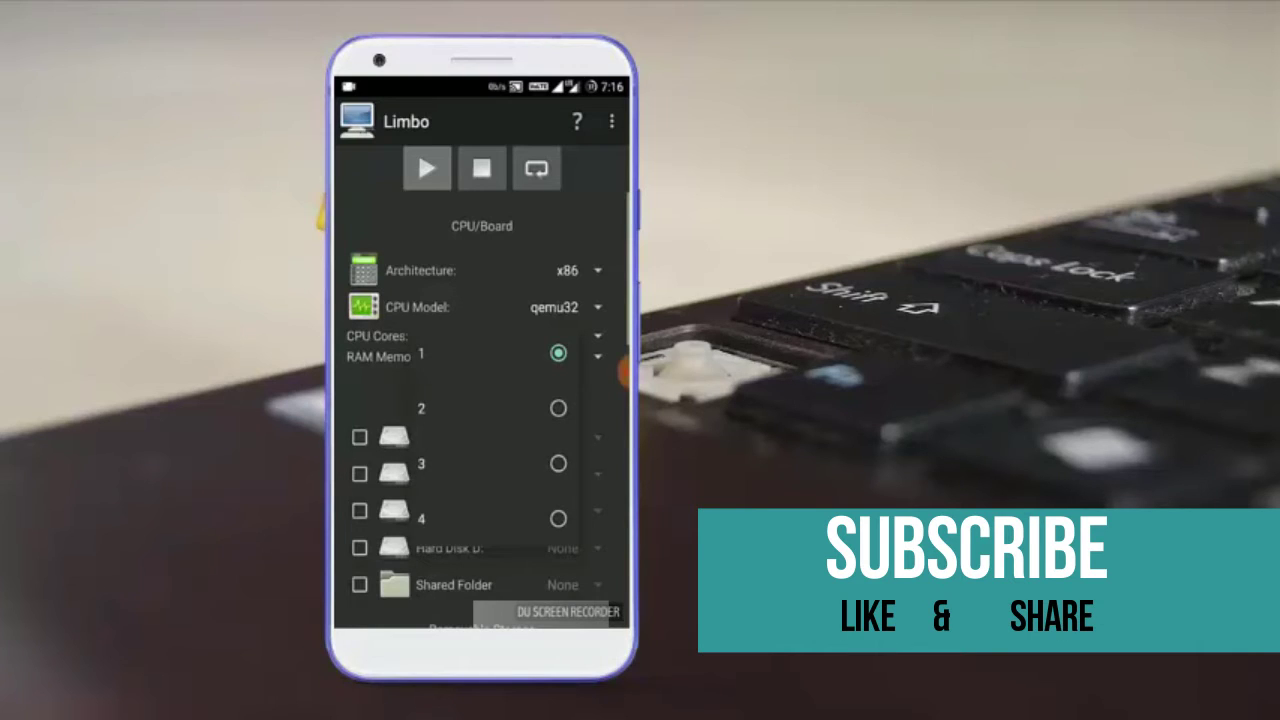
pyautogui.click(597, 336)
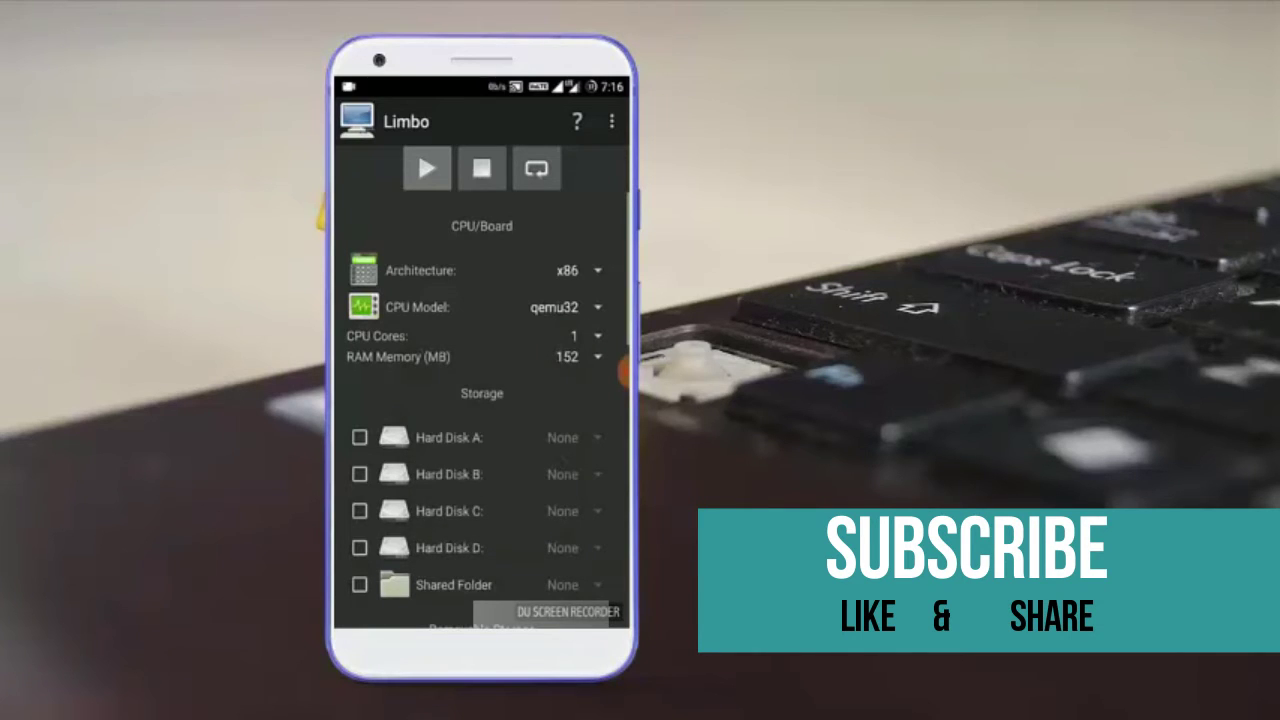
# - Raise the ANW machine's RAM to 512 MB
pyautogui.click(597, 356)
pyautogui.scroll(-5, 510, 490)
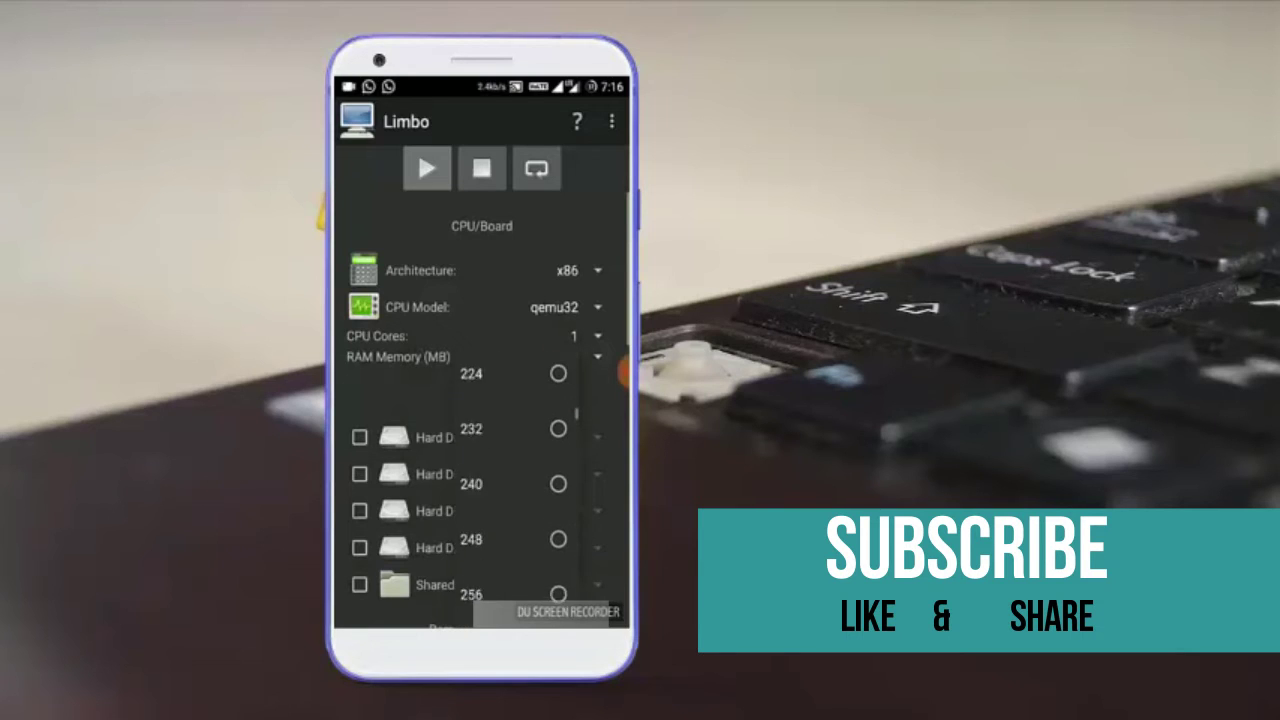
pyautogui.scroll(-3, 510, 490)
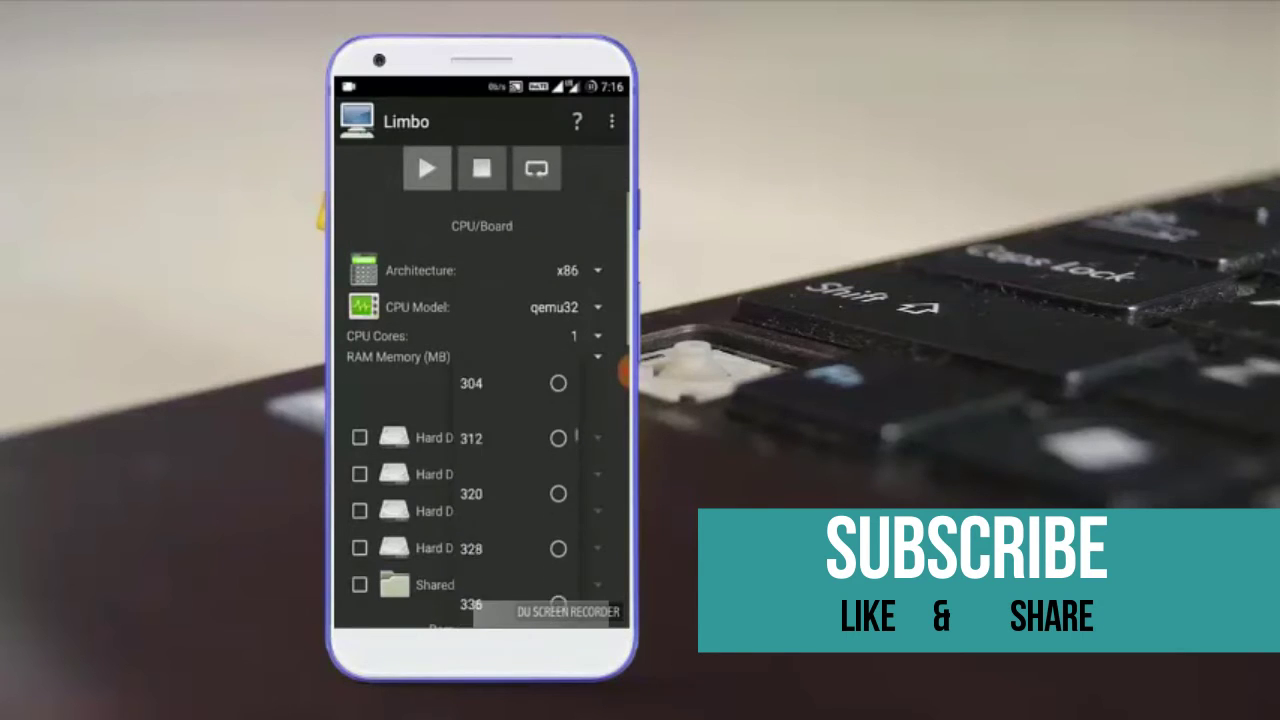
pyautogui.scroll(-4, 510, 490)
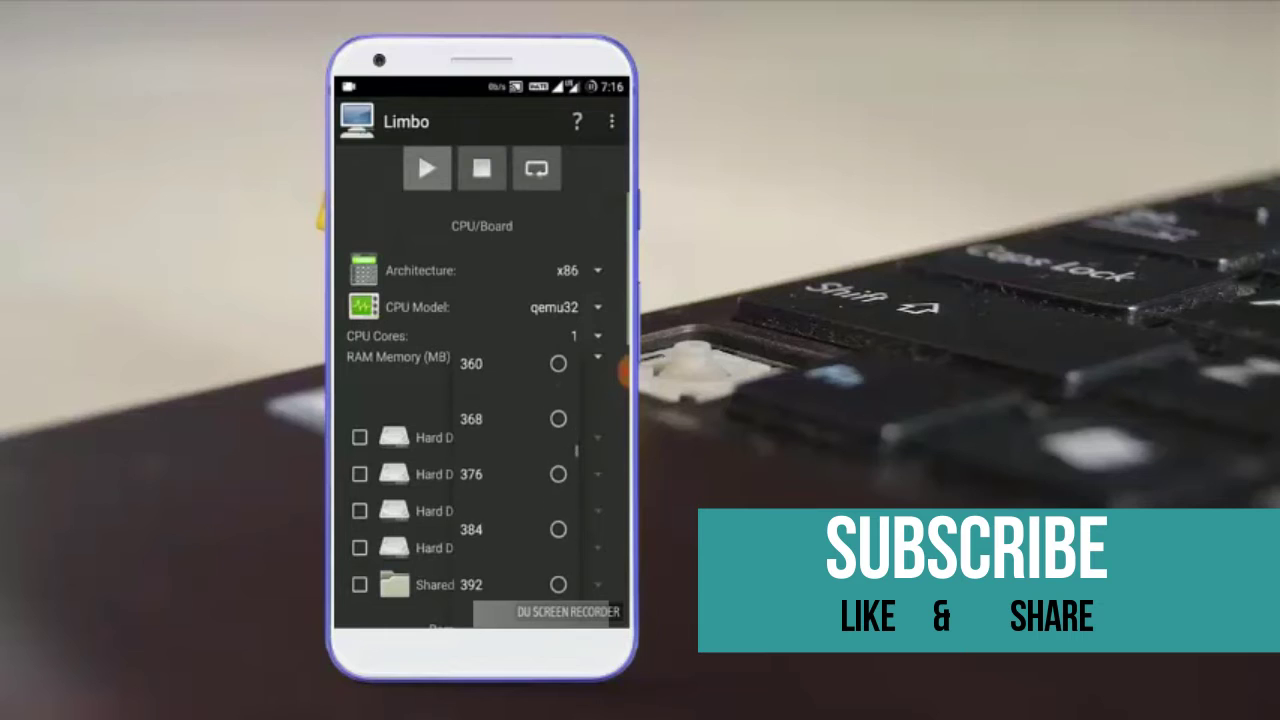
pyautogui.scroll(-5, 510, 490)
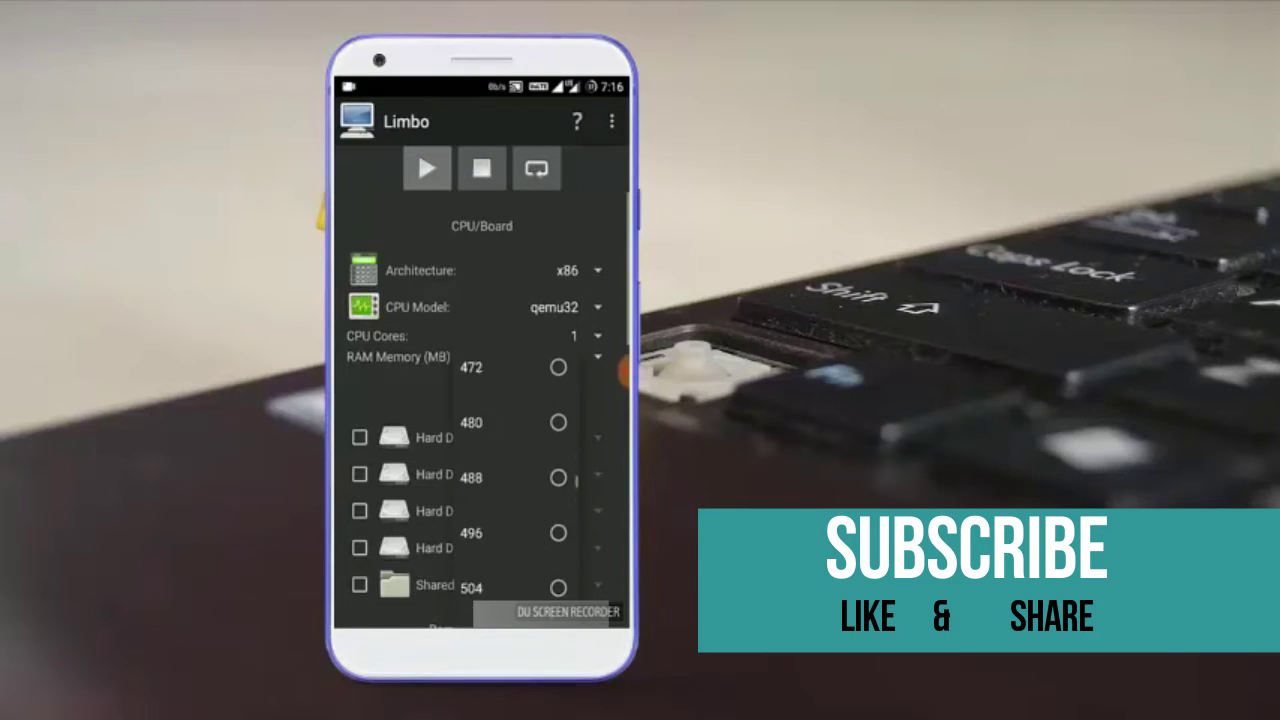
pyautogui.scroll(-1, 516, 480)
pyautogui.click(516, 428)
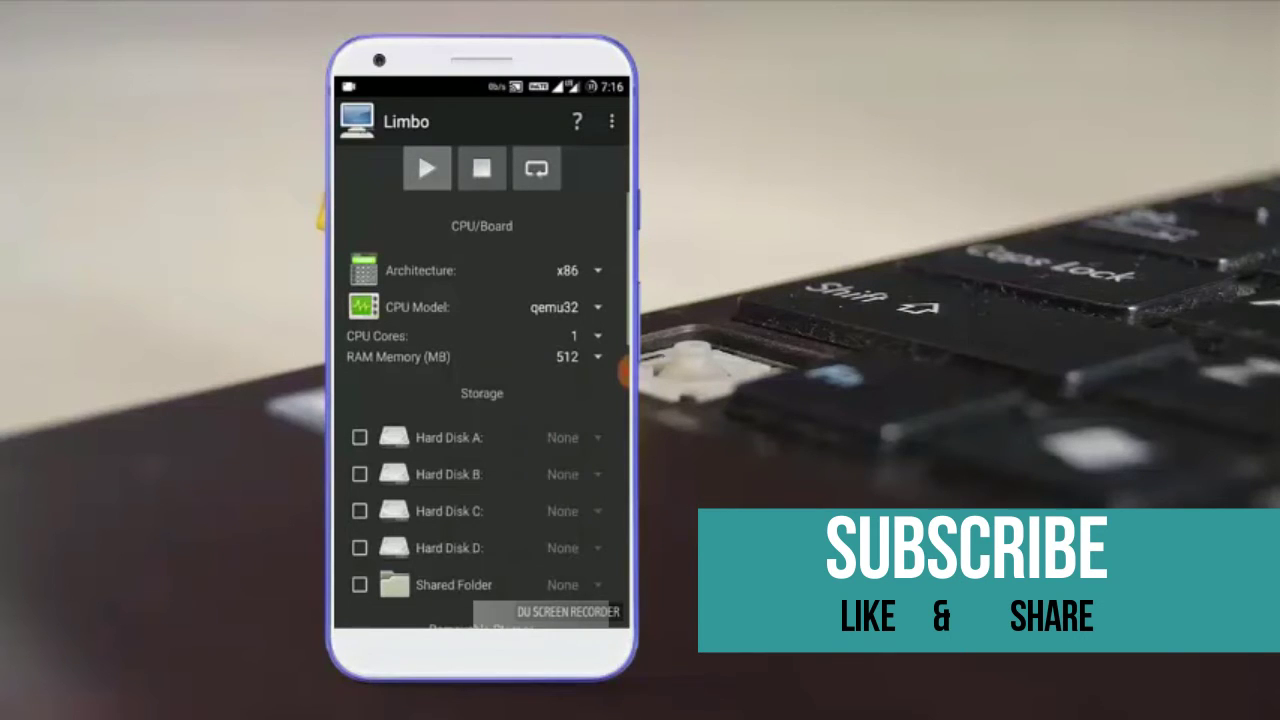
# - Enable the Hard Disk A slot and bring up its disk image choices
pyautogui.scroll(-2, 488, 400)
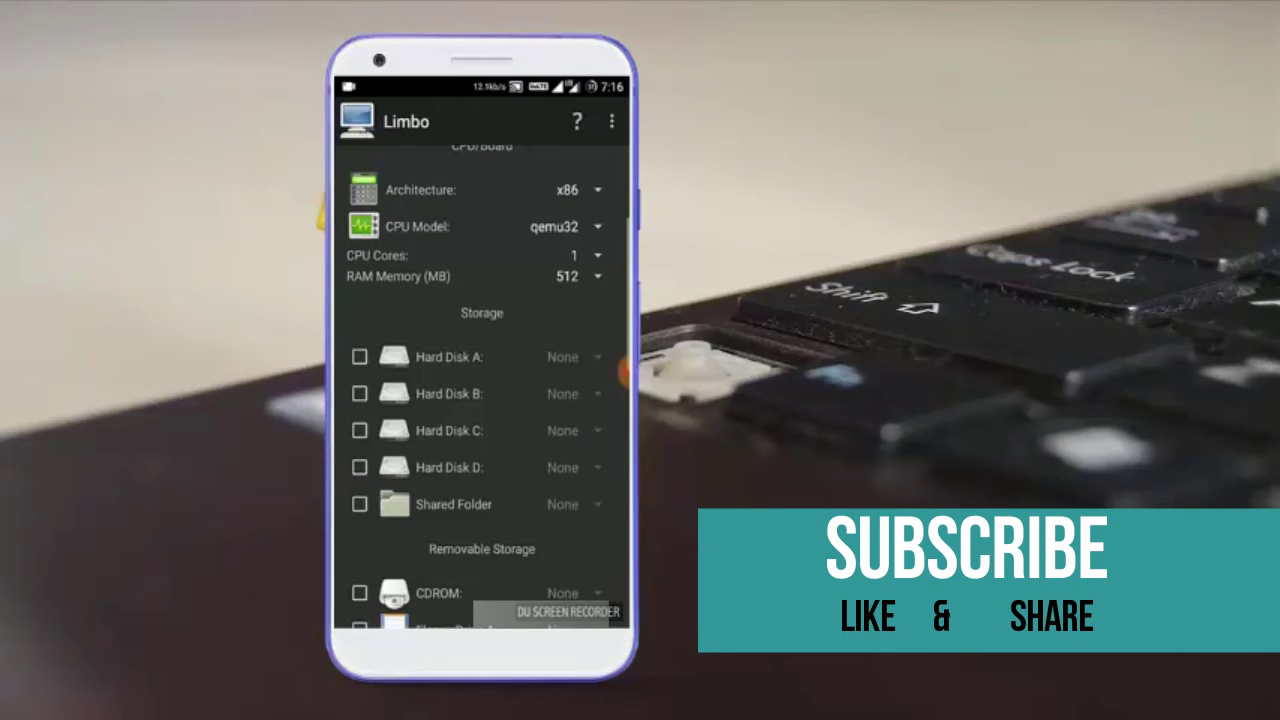
pyautogui.click(359, 357)
pyautogui.click(570, 357)
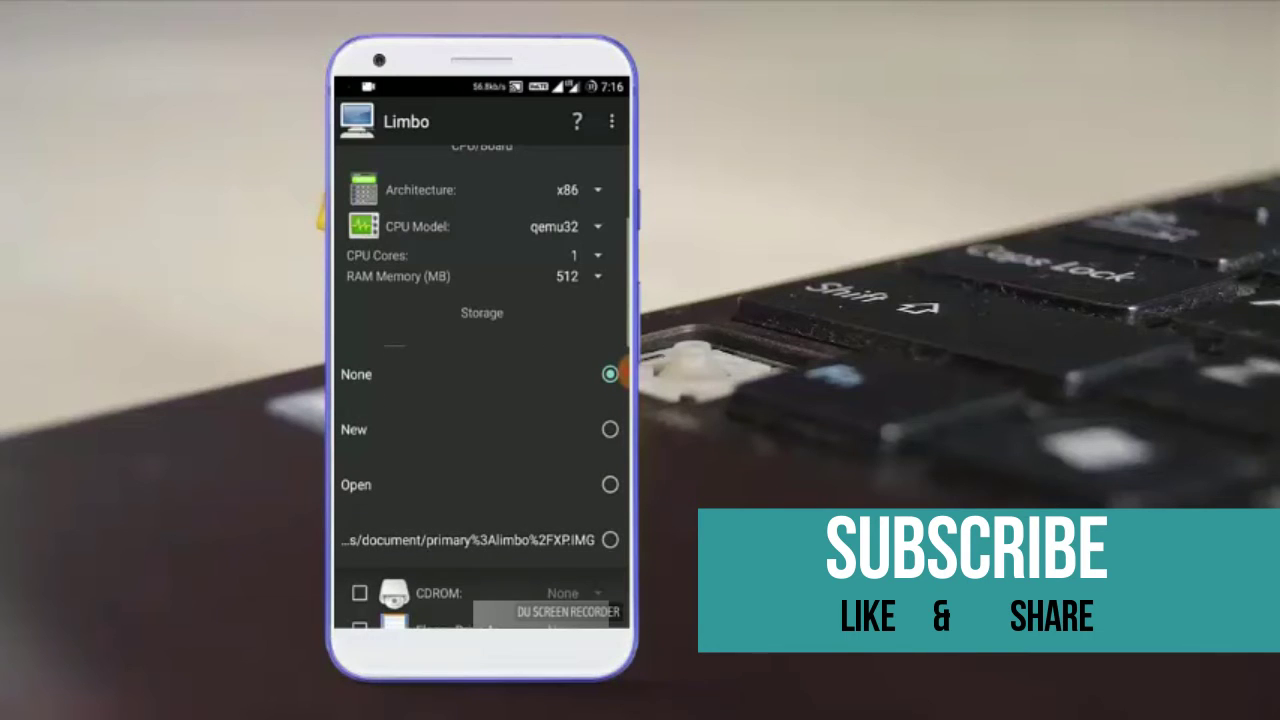
pyautogui.click(356, 374)
pyautogui.click(565, 357)
# - Browse for an existing disk image on the Redmi Note 3's internal storage
pyautogui.click(356, 484)
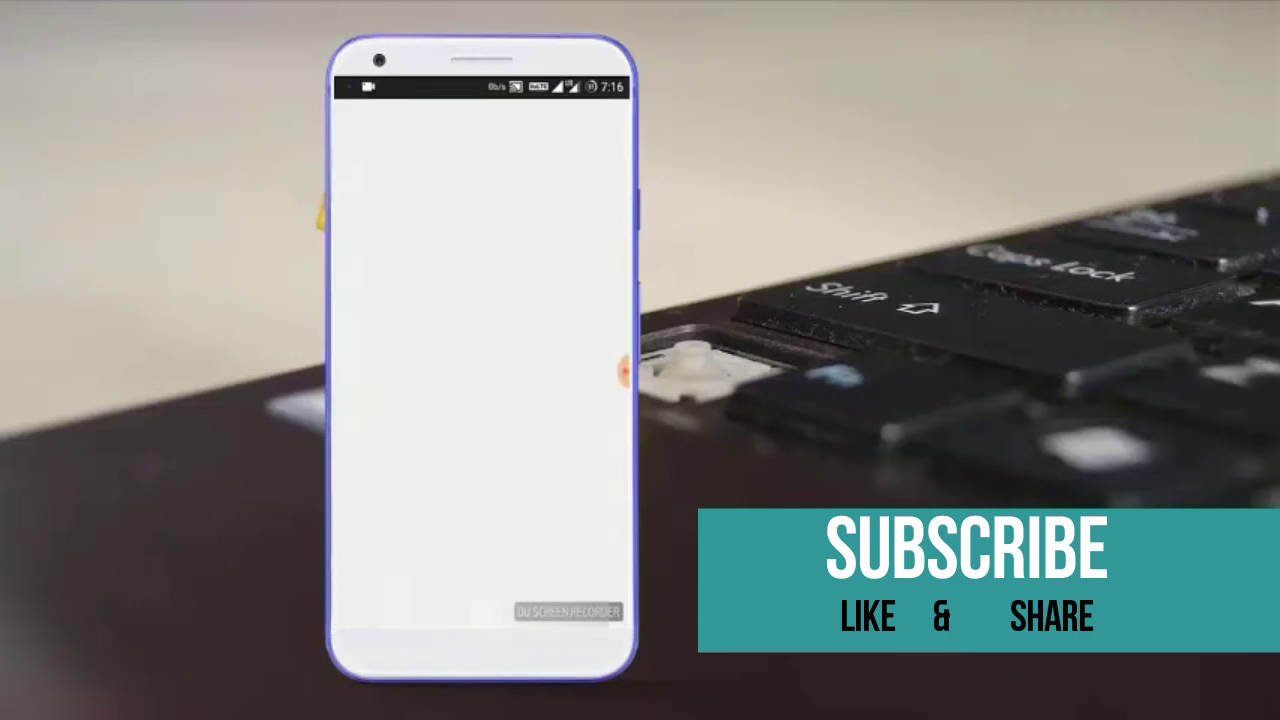
pyautogui.scroll(-1, 483, 387)
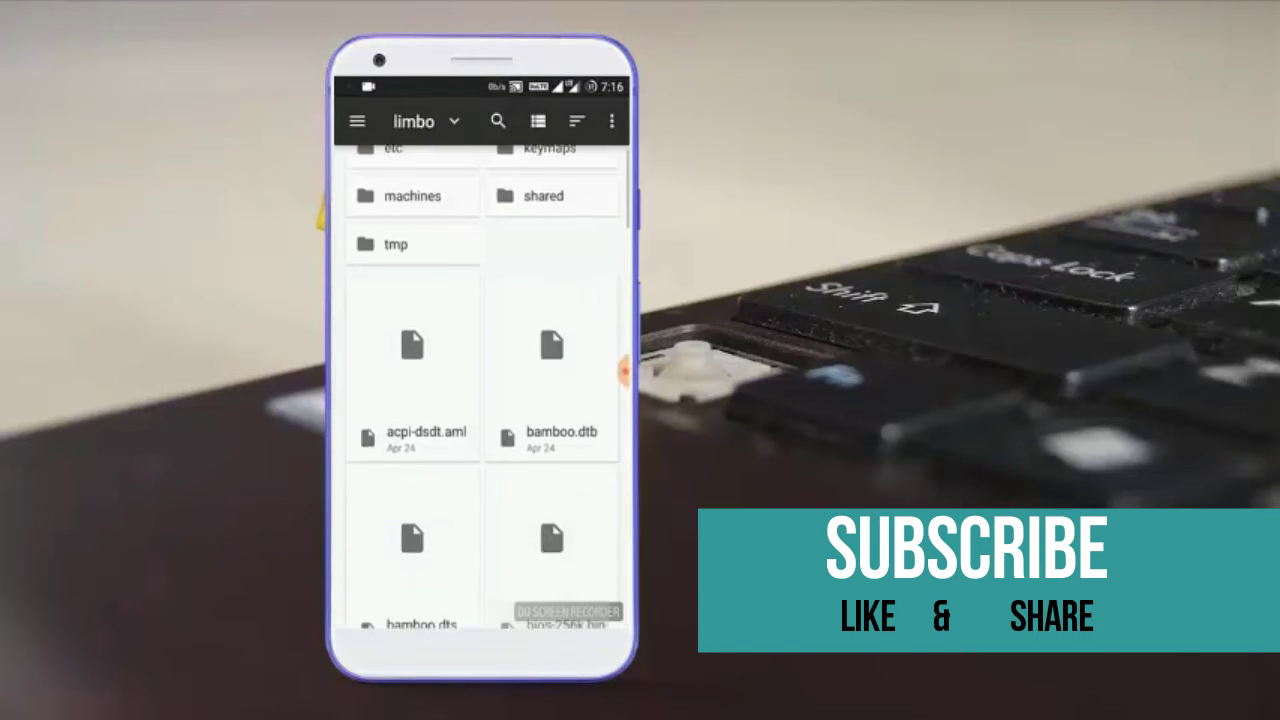
pyautogui.scroll(1, 483, 387)
pyautogui.click(357, 121)
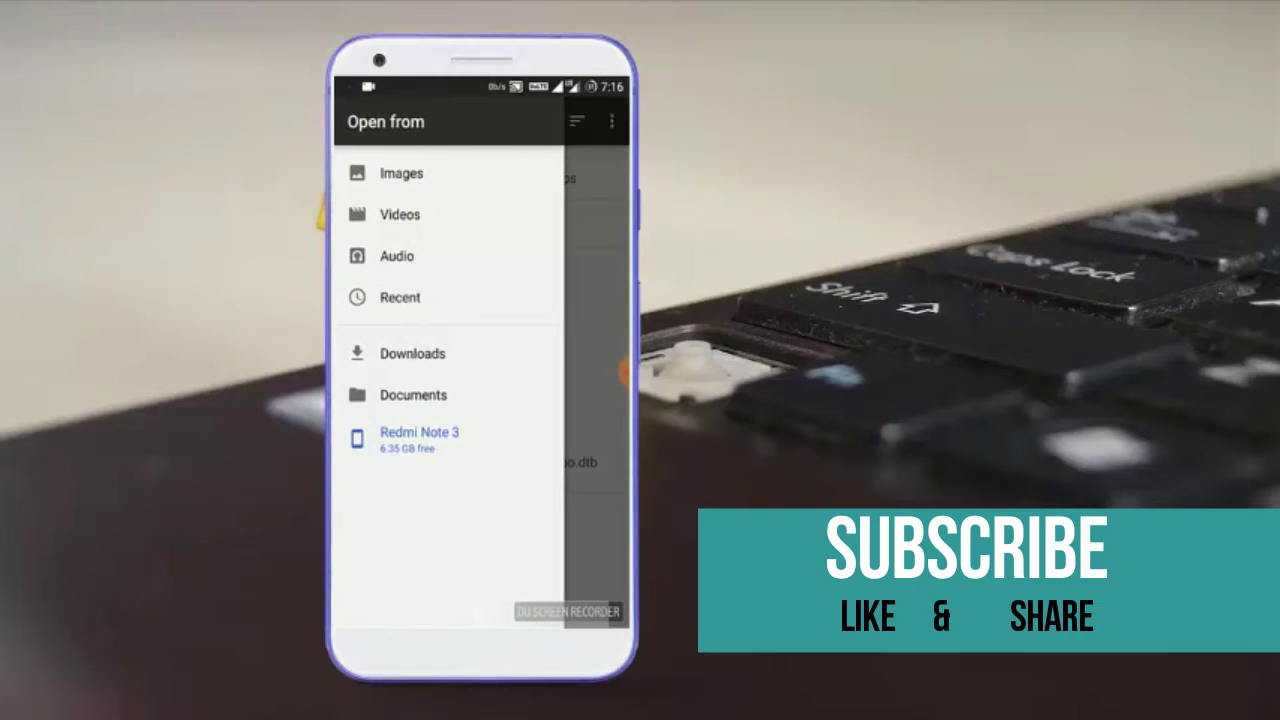
pyautogui.click(419, 432)
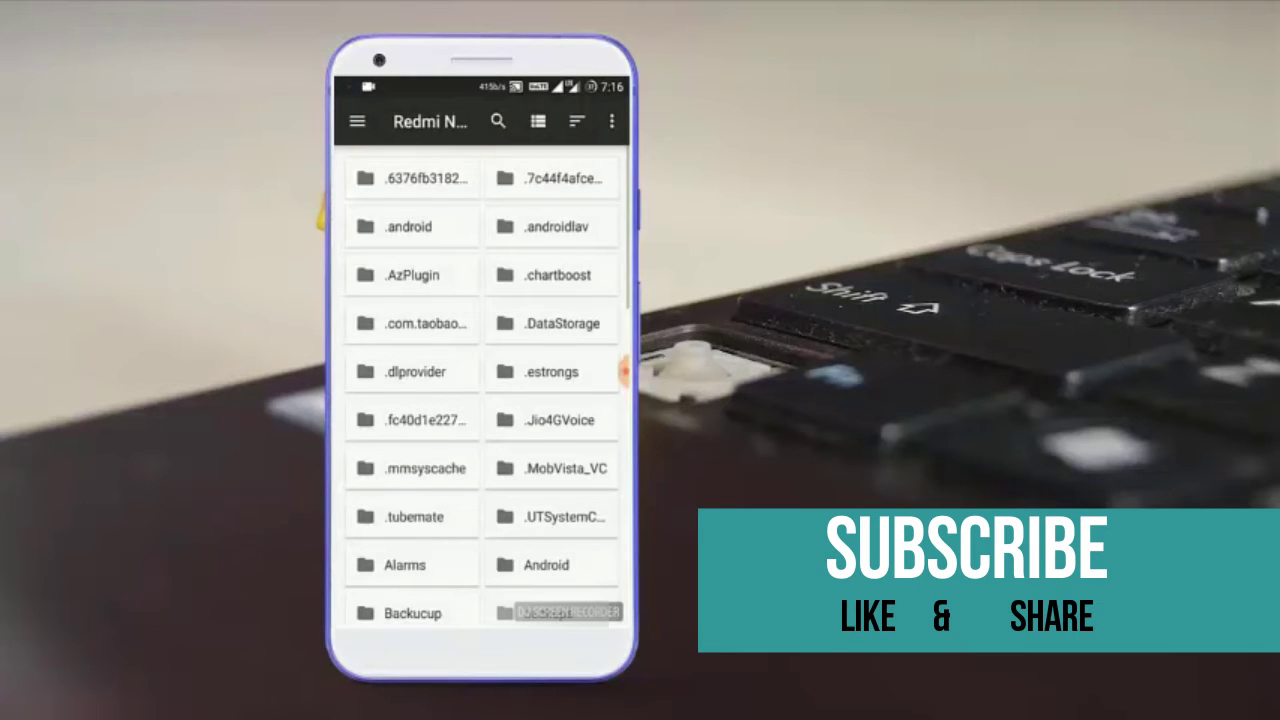
# - Select XP.IMG from the limbo folder as Hard Disk A's image
pyautogui.scroll(-4, 483, 387)
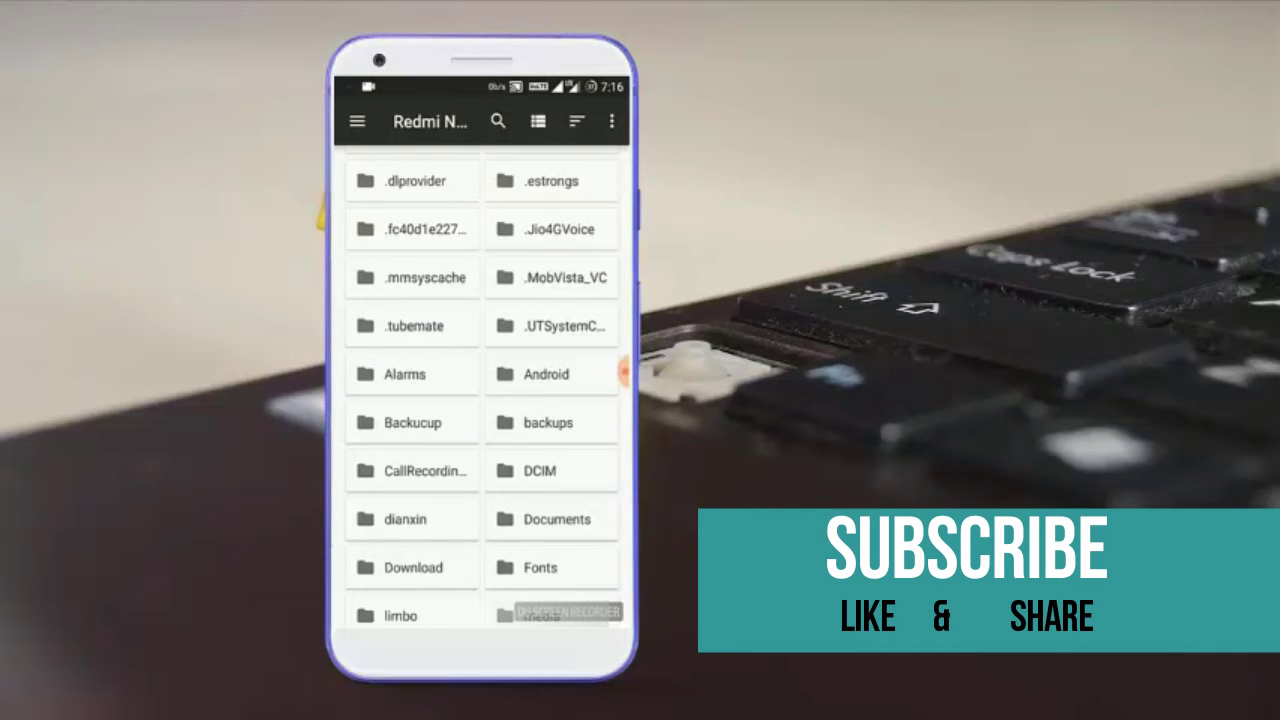
pyautogui.scroll(-5, 483, 390)
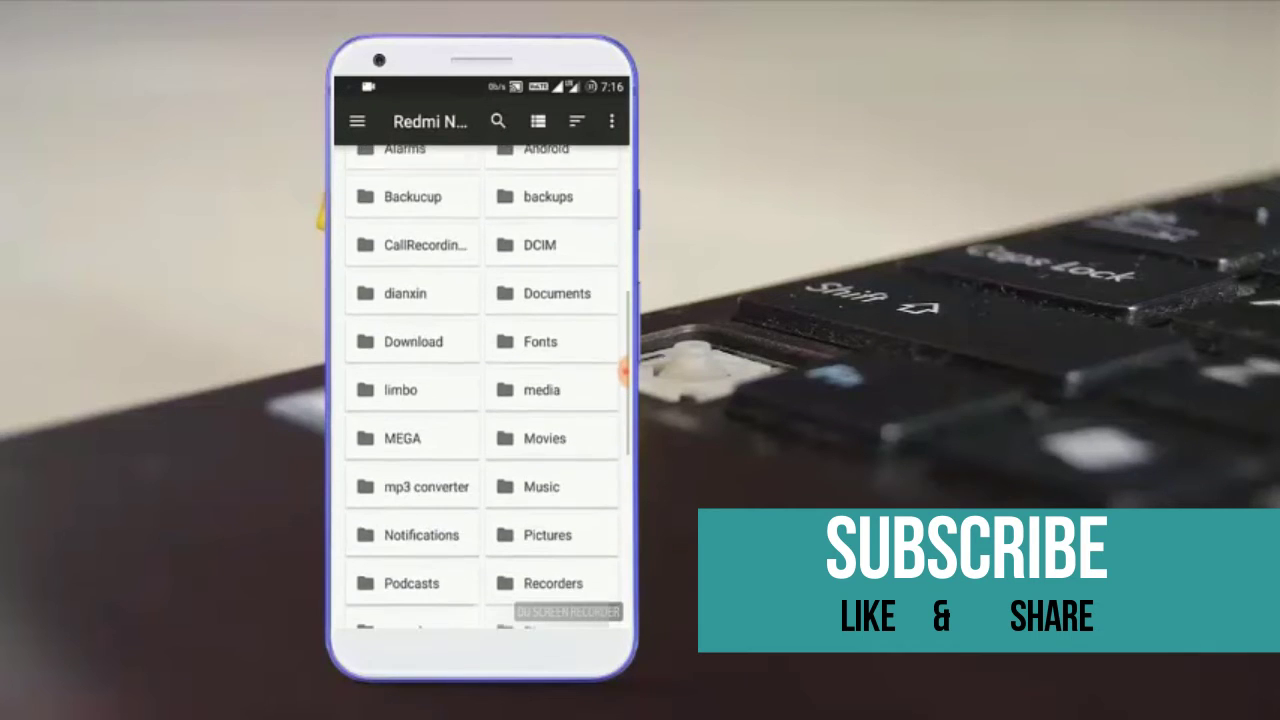
pyautogui.click(400, 386)
pyautogui.scroll(-5, 483, 390)
pyautogui.scroll(-5, 483, 390)
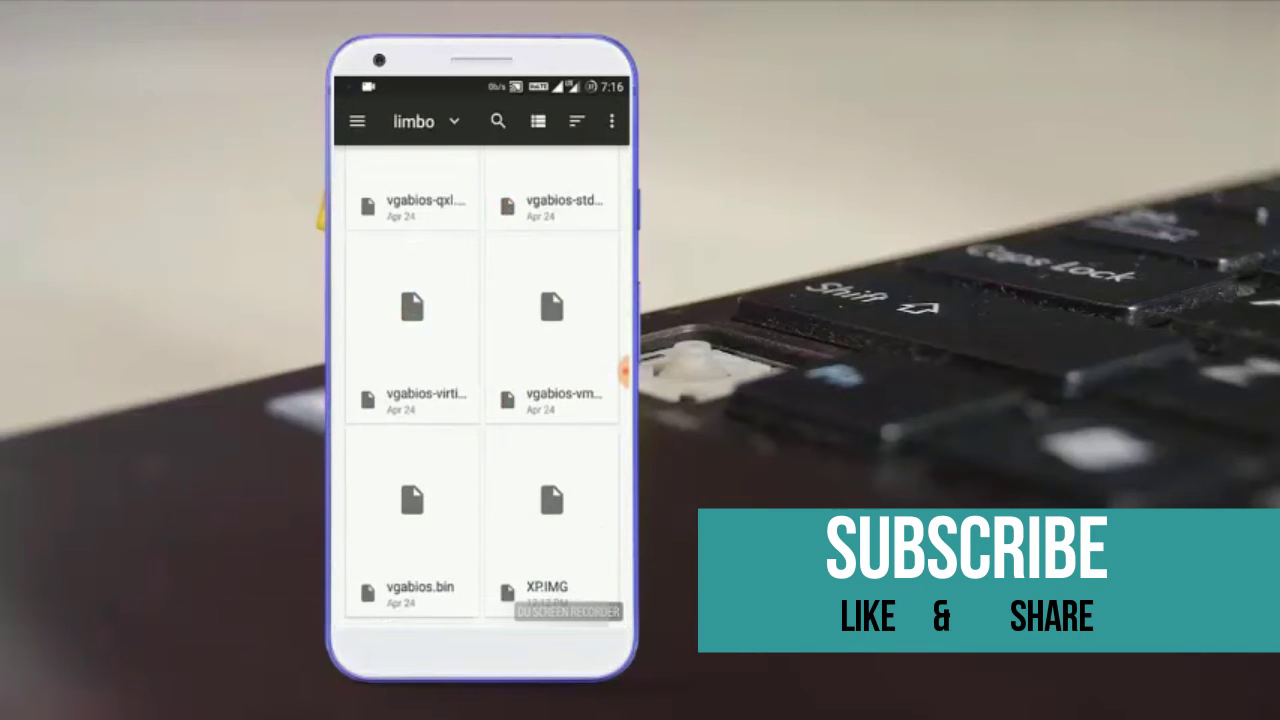
pyautogui.click(551, 520)
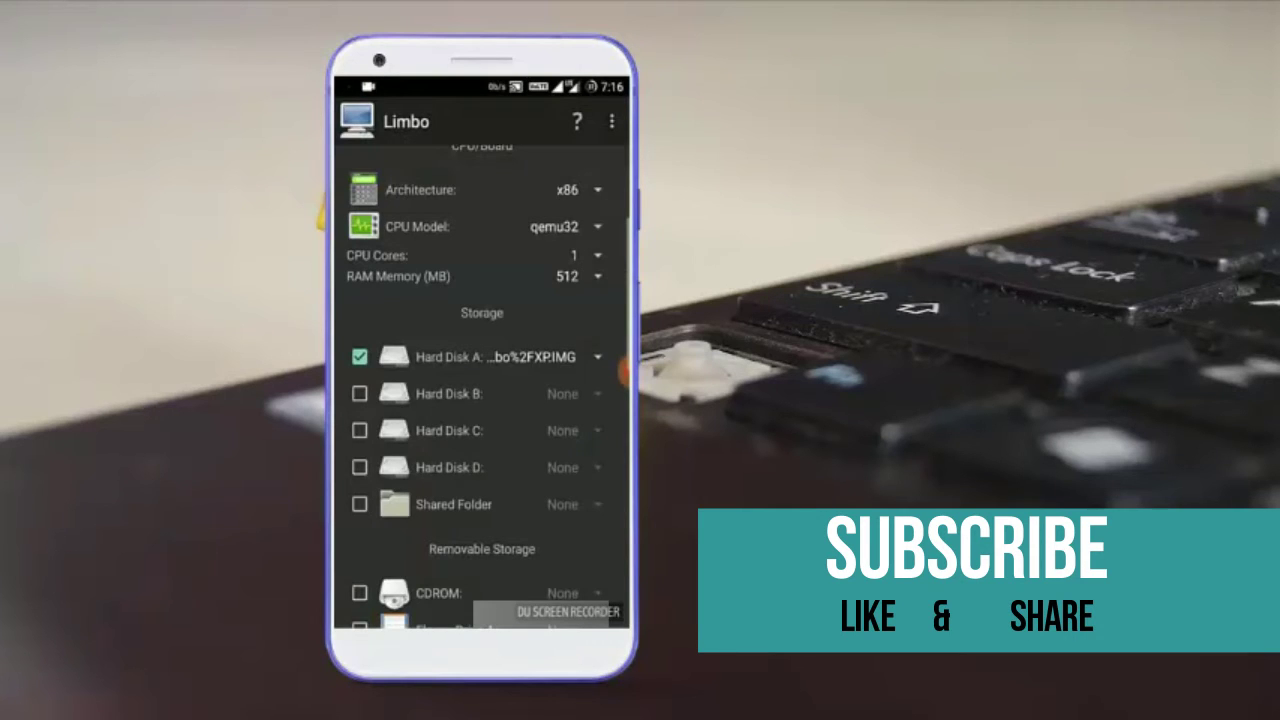
pyautogui.scroll(-5, 488, 387)
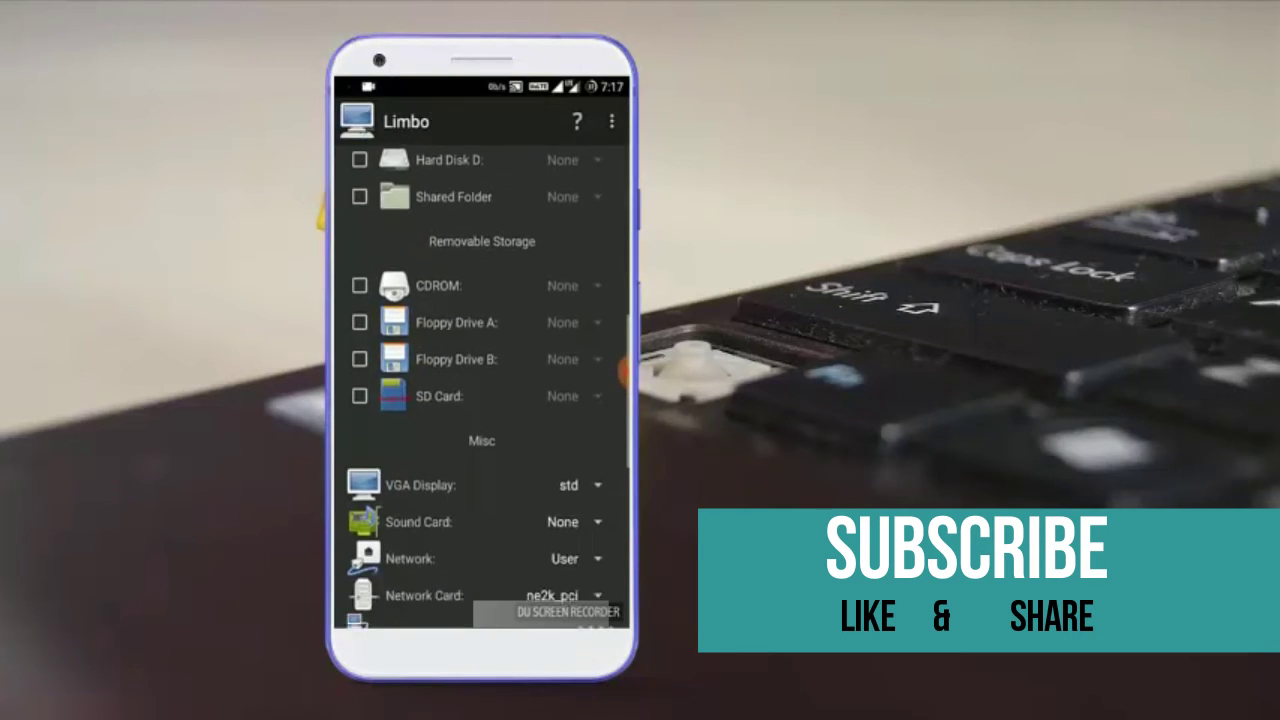
pyautogui.scroll(-2, 481, 390)
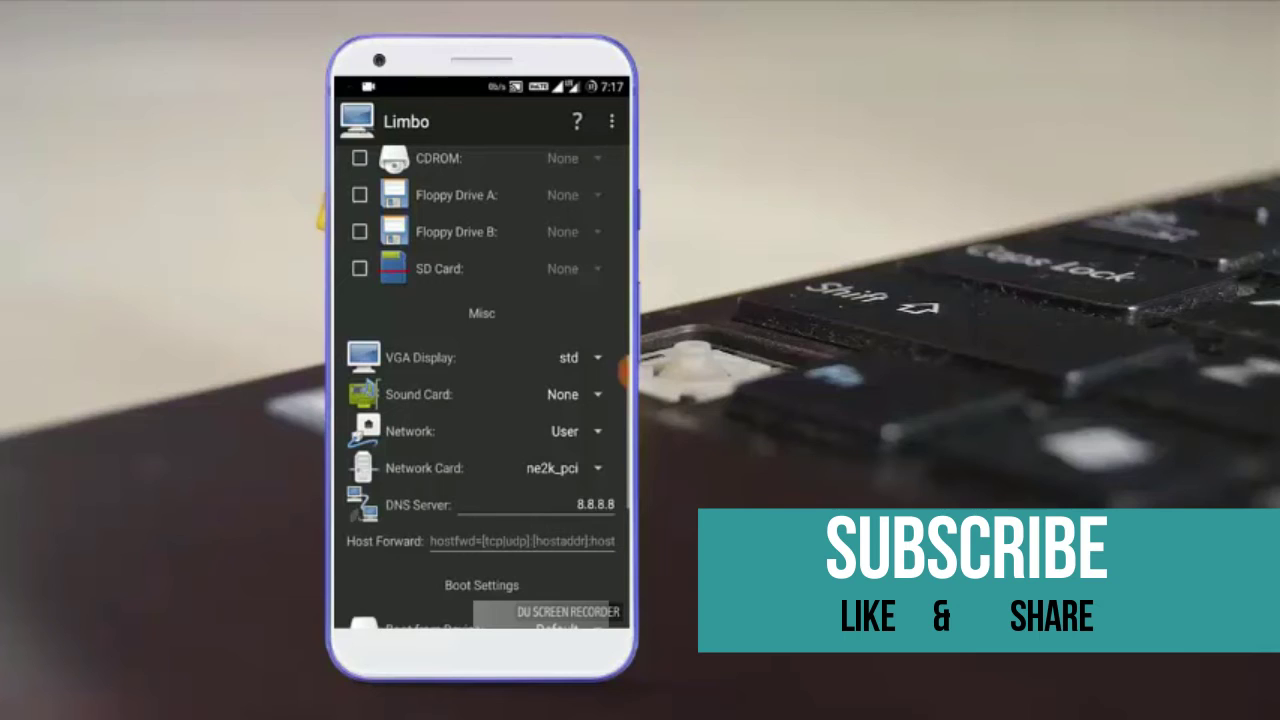
pyautogui.click(585, 357)
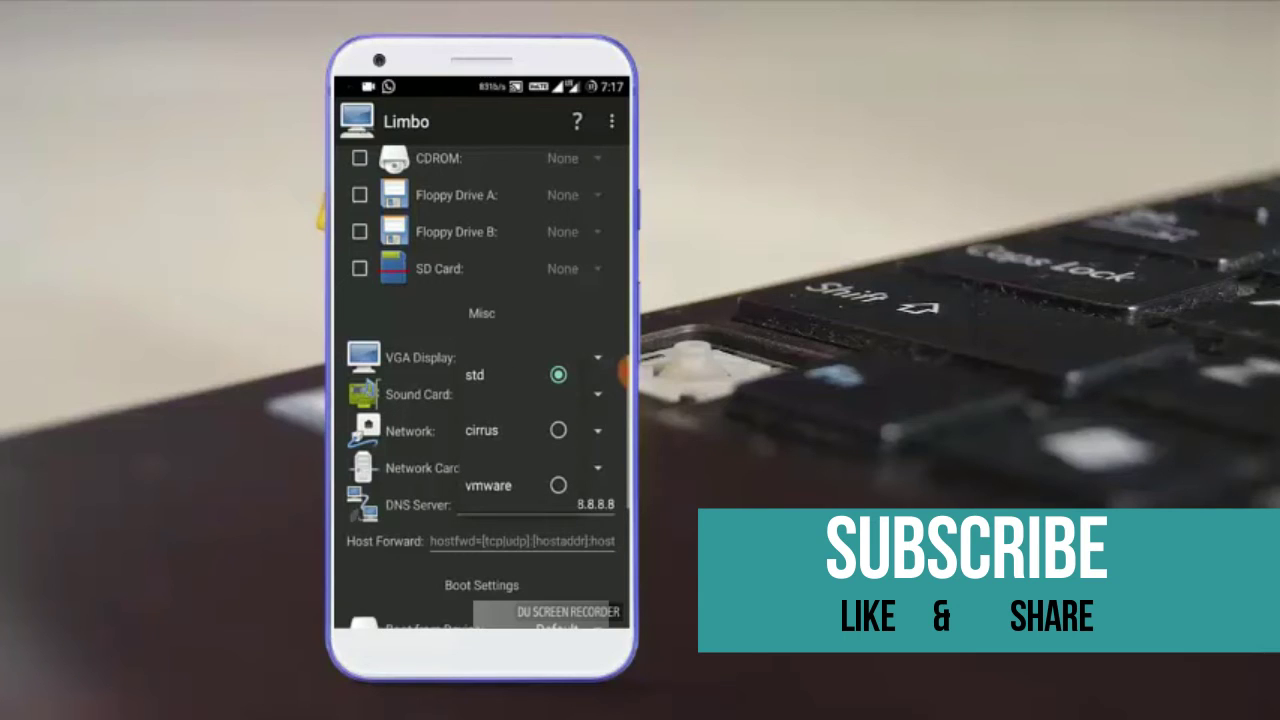
pyautogui.click(514, 374)
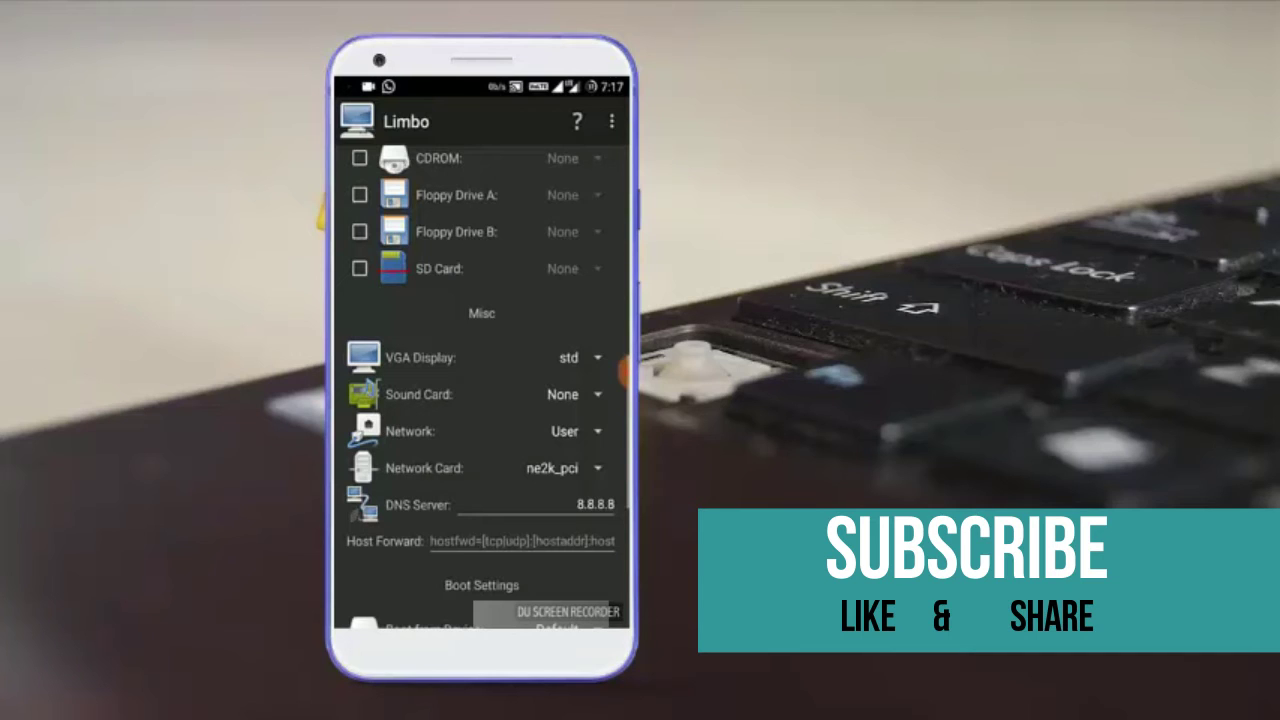
pyautogui.scroll(-2, 481, 390)
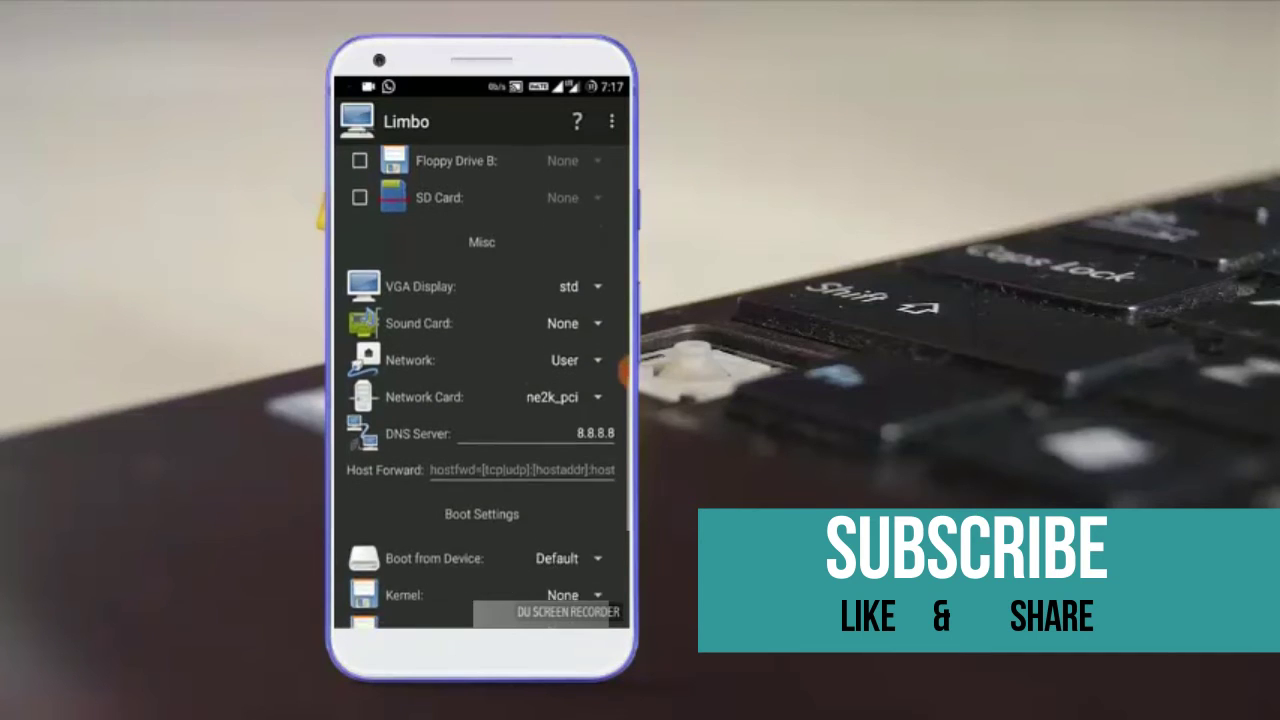
pyautogui.scroll(-3, 481, 390)
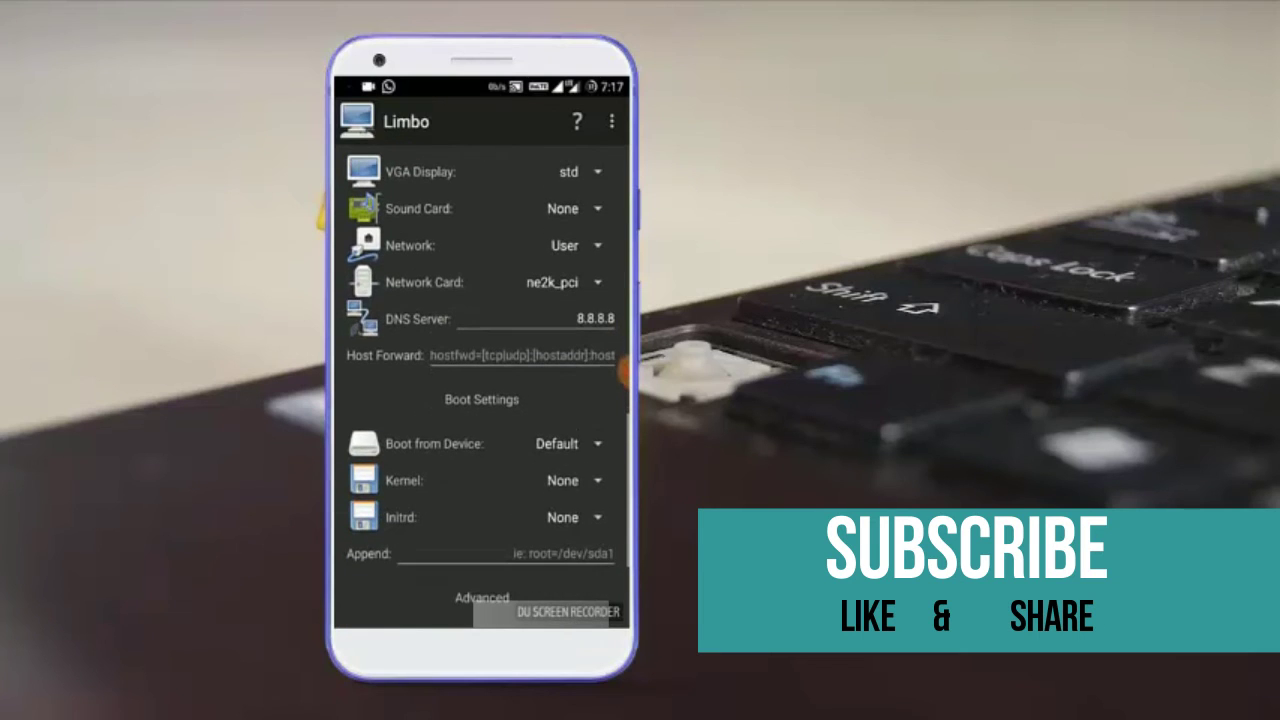
pyautogui.scroll(-1, 481, 390)
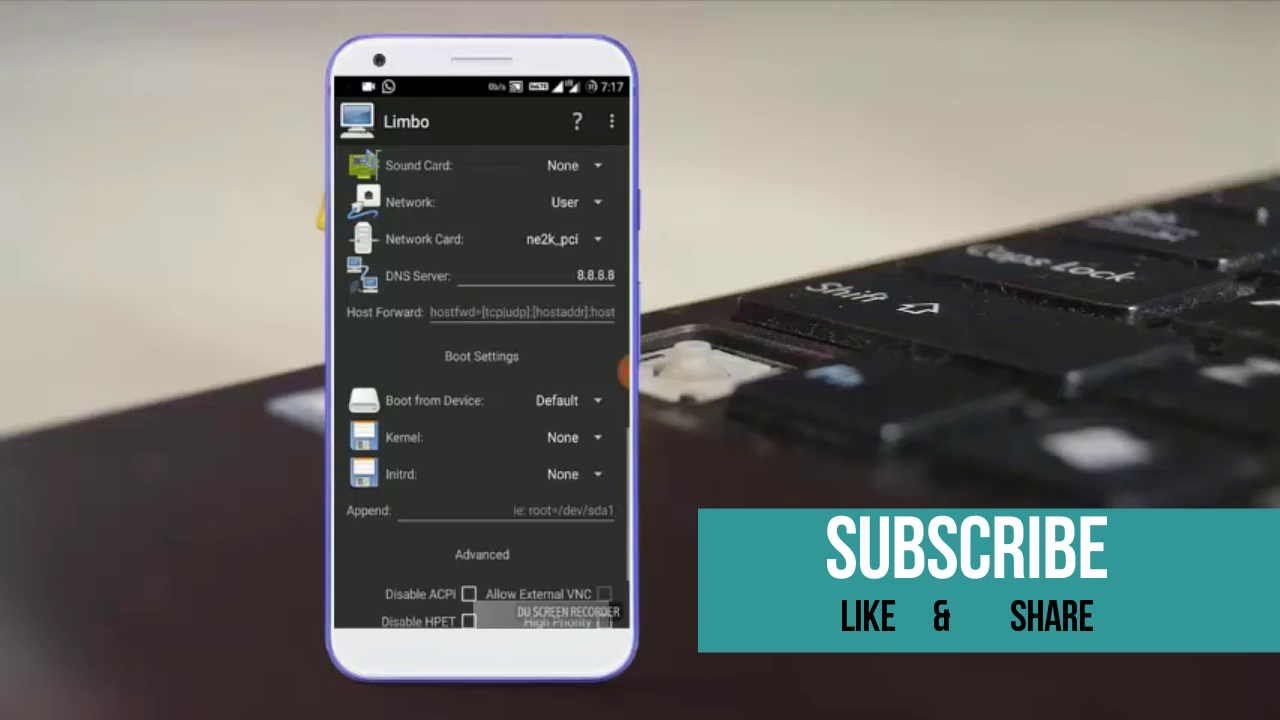
pyautogui.click(565, 400)
pyautogui.click(540, 417)
pyautogui.scroll(-4, 481, 390)
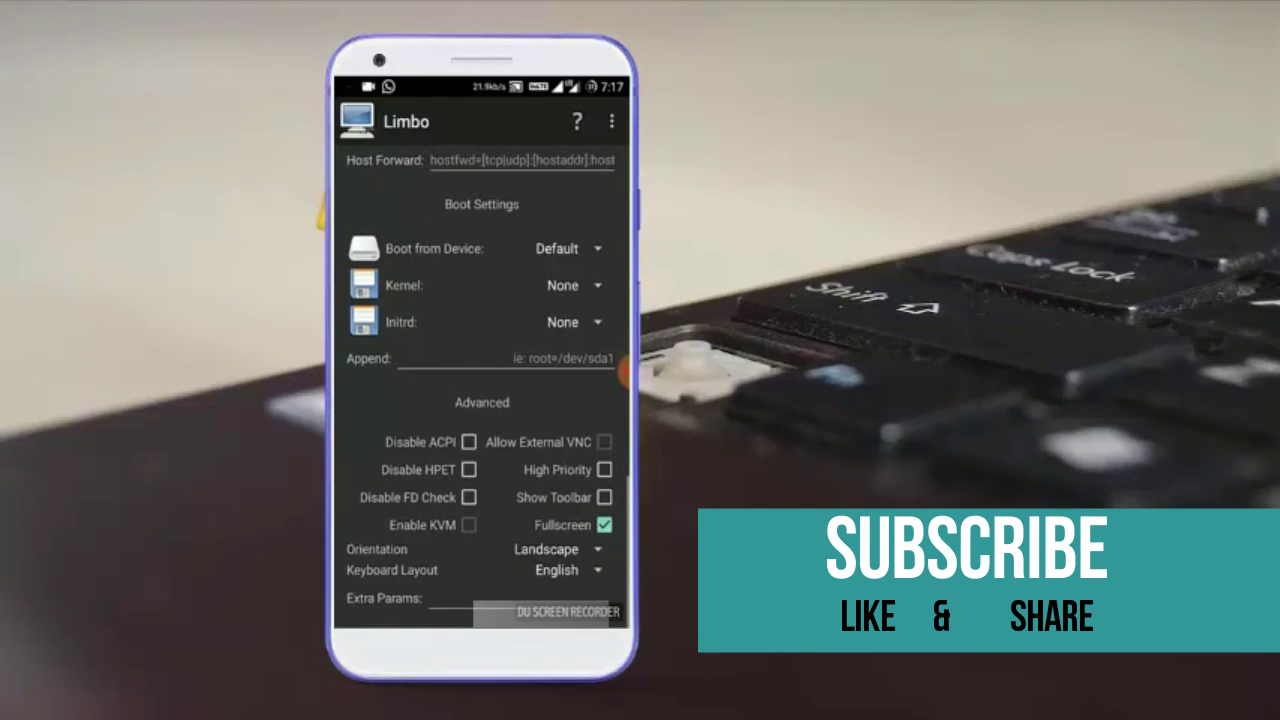
pyautogui.click(555, 549)
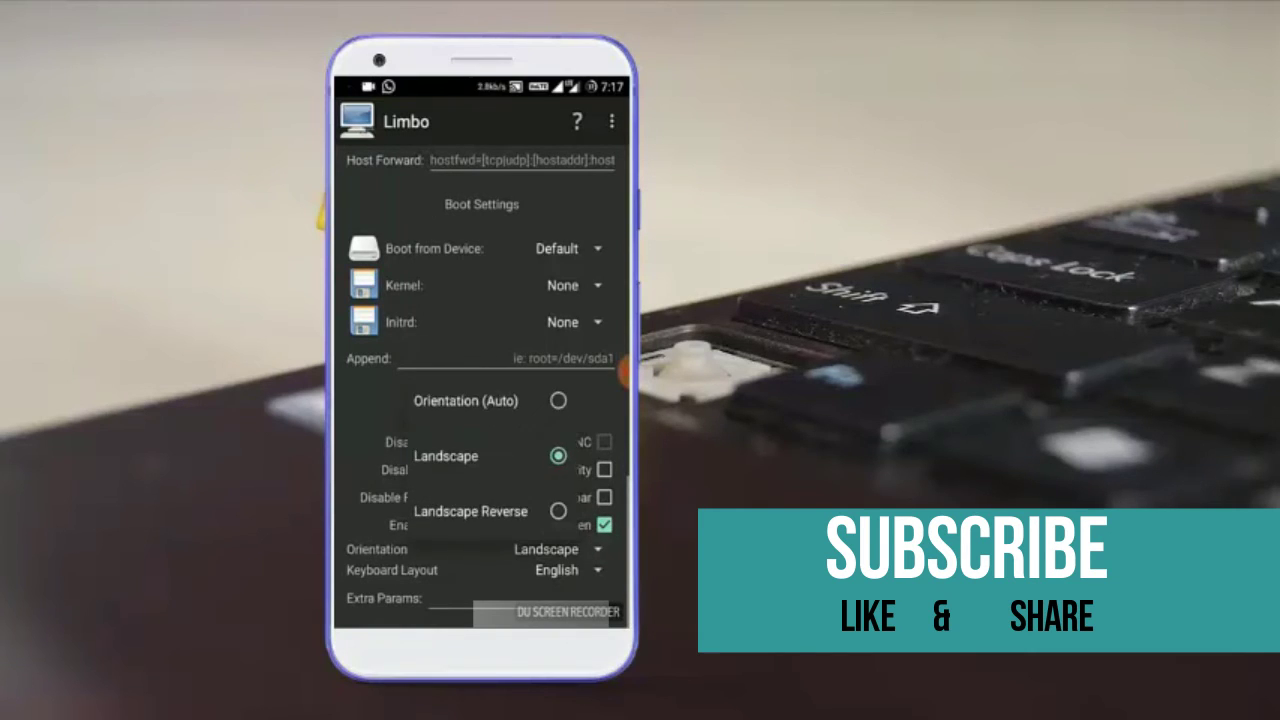
pyautogui.click(470, 456)
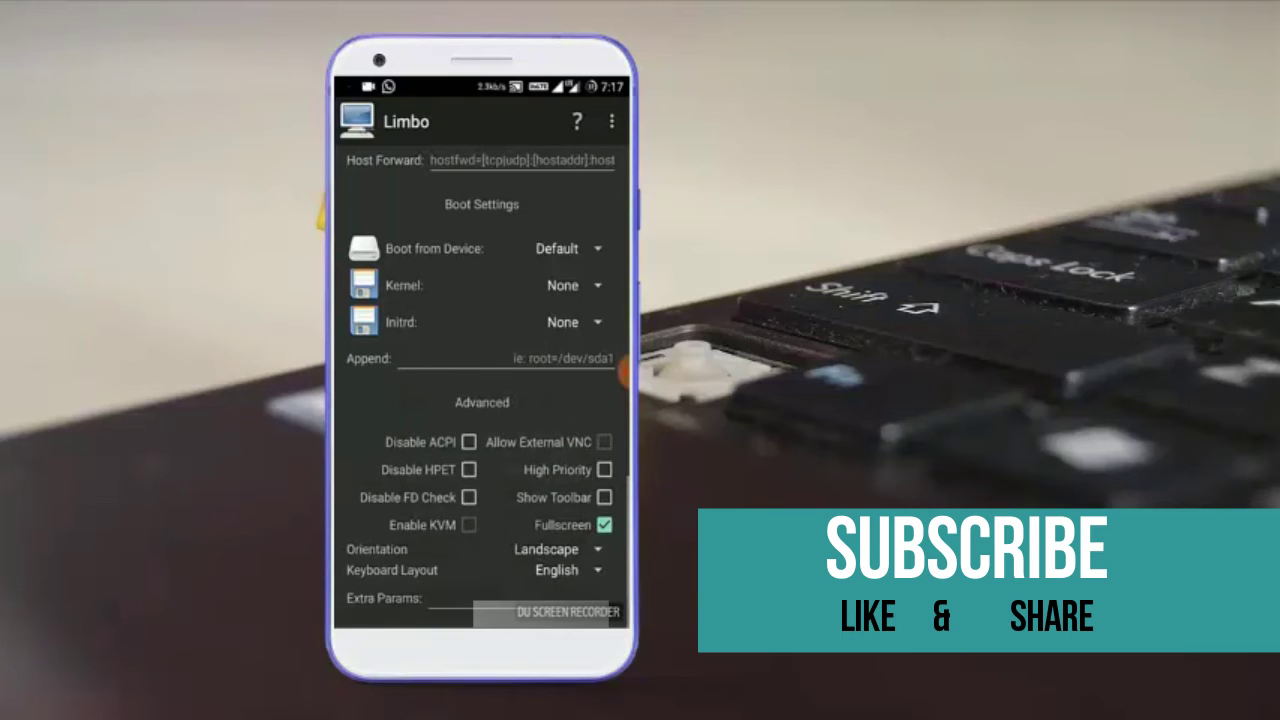
pyautogui.scroll(15, 481, 390)
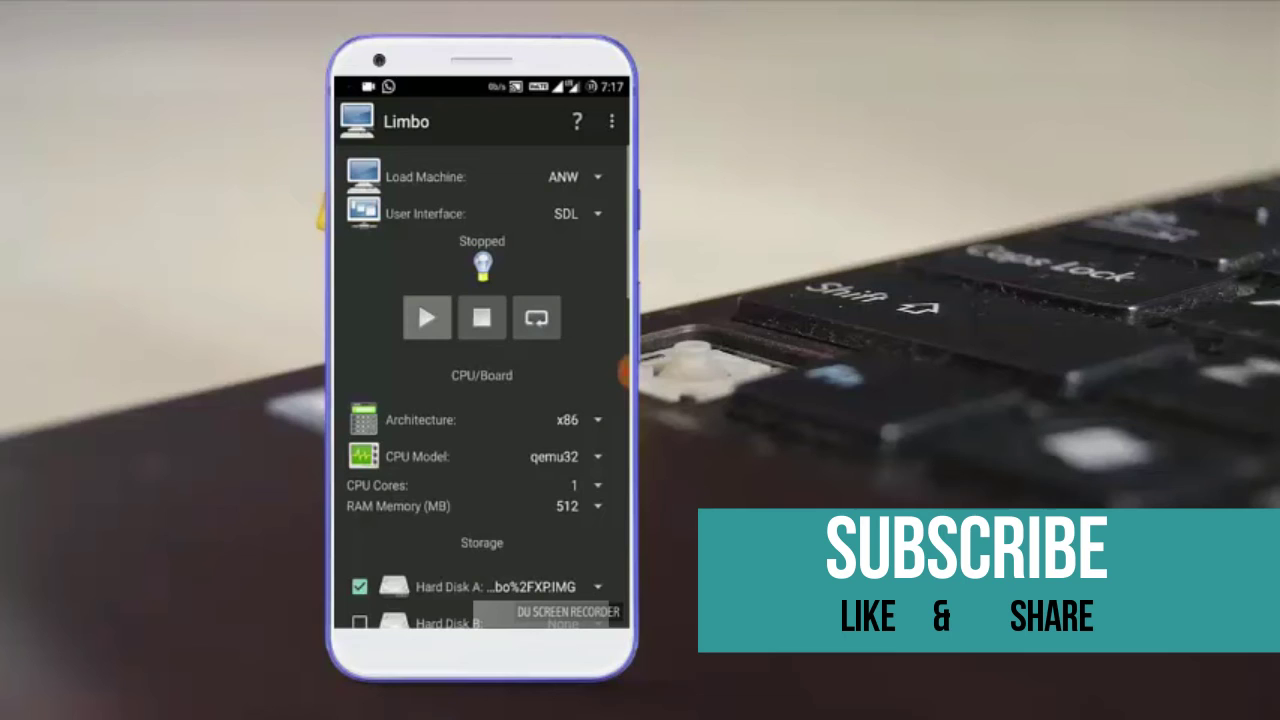
# - Start the ANW virtual machine with Play and bring up its running display
pyautogui.click(427, 317)
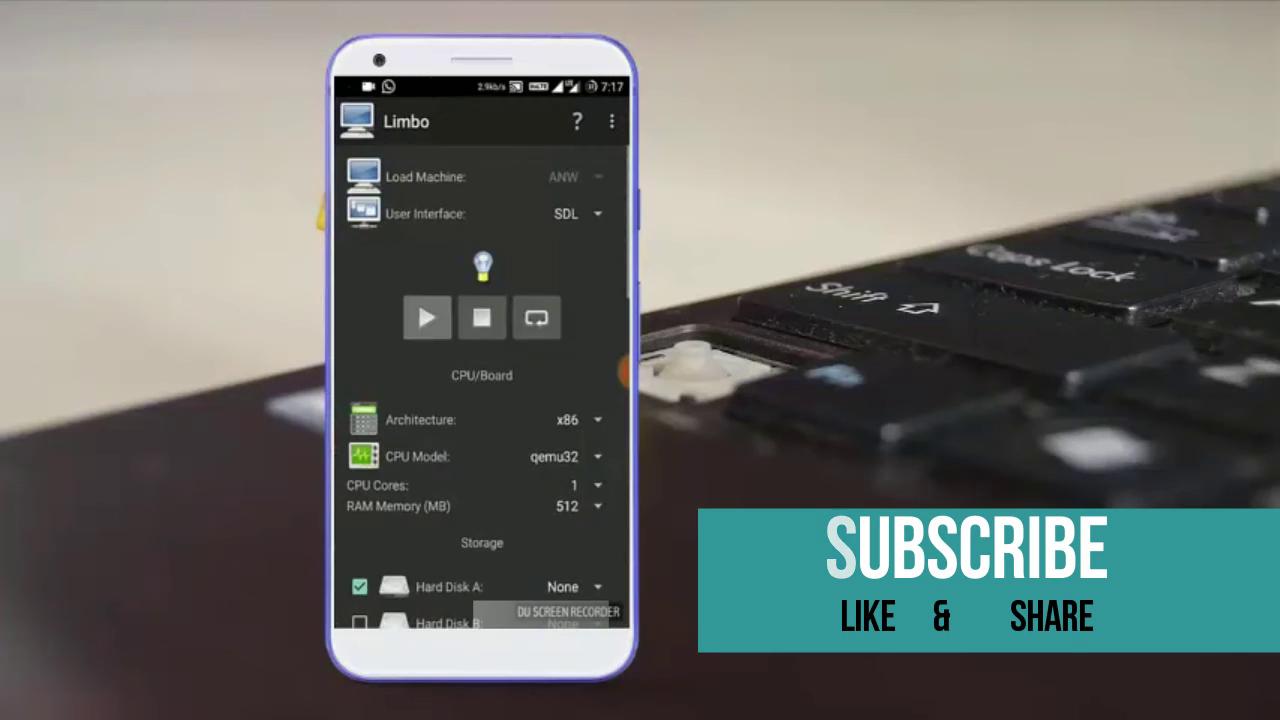
pyautogui.click(427, 317)
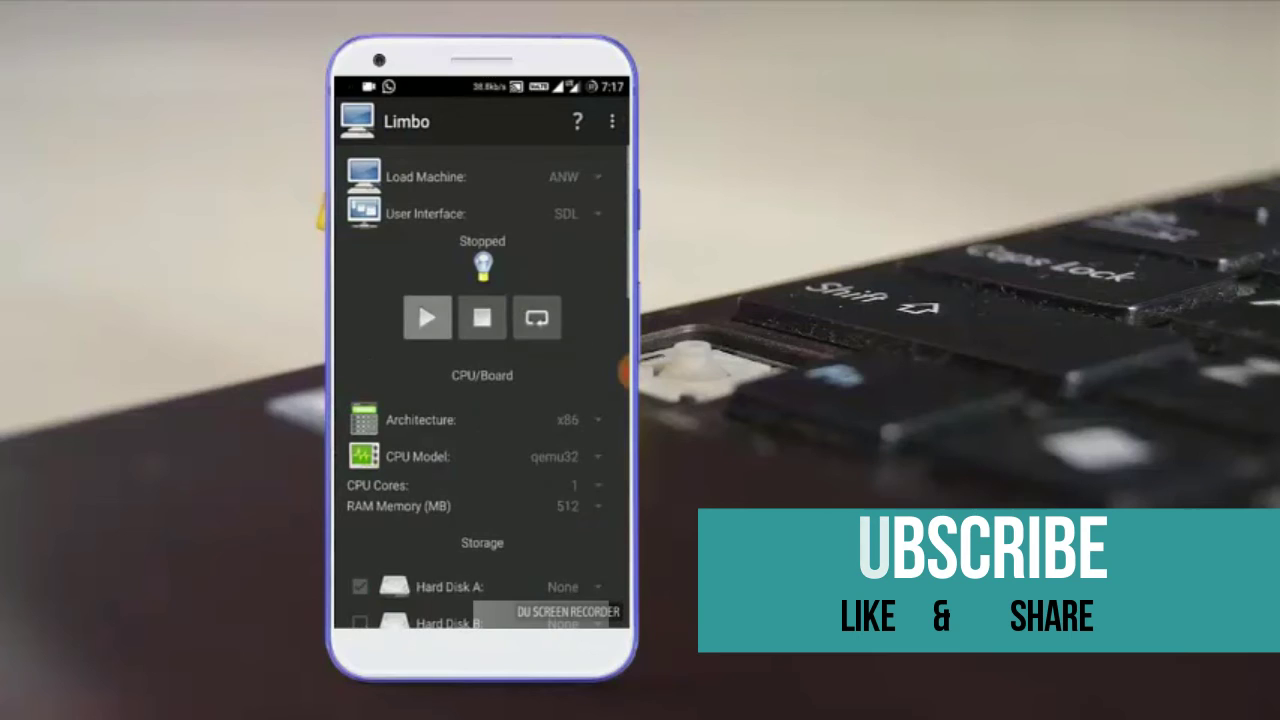